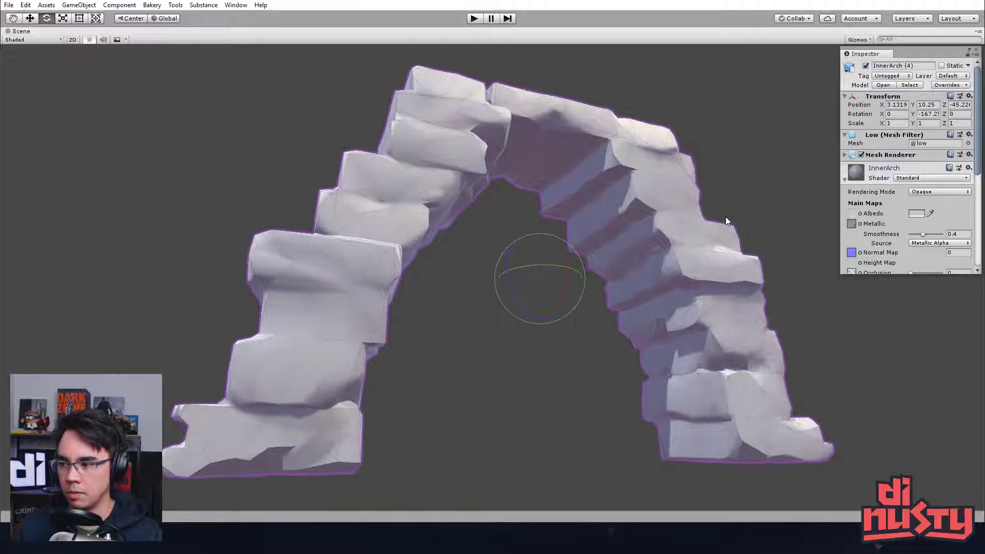
- Select the InnerArch (4) stone arch and enlarge the Inspector to show all of its material settings
left_click(485, 237)
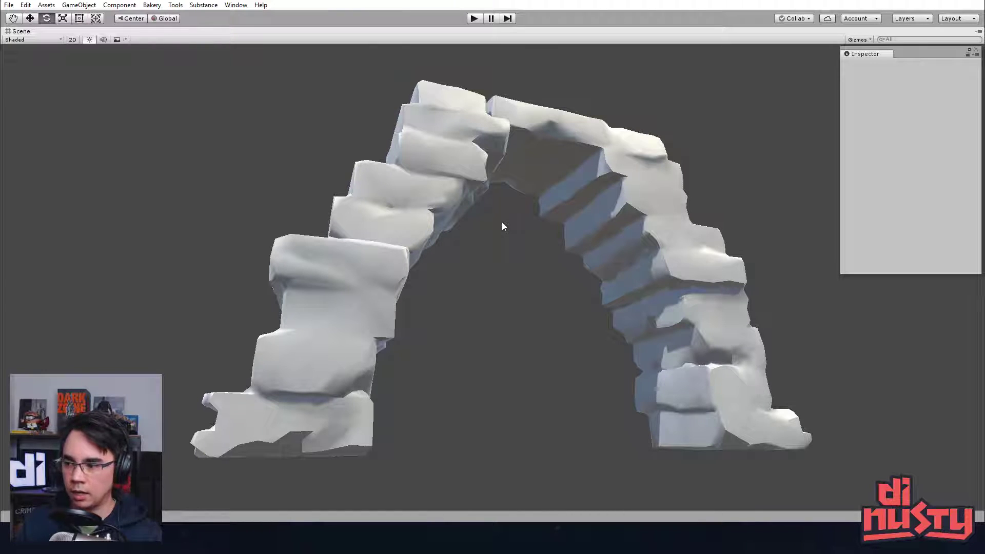
left_click(536, 181)
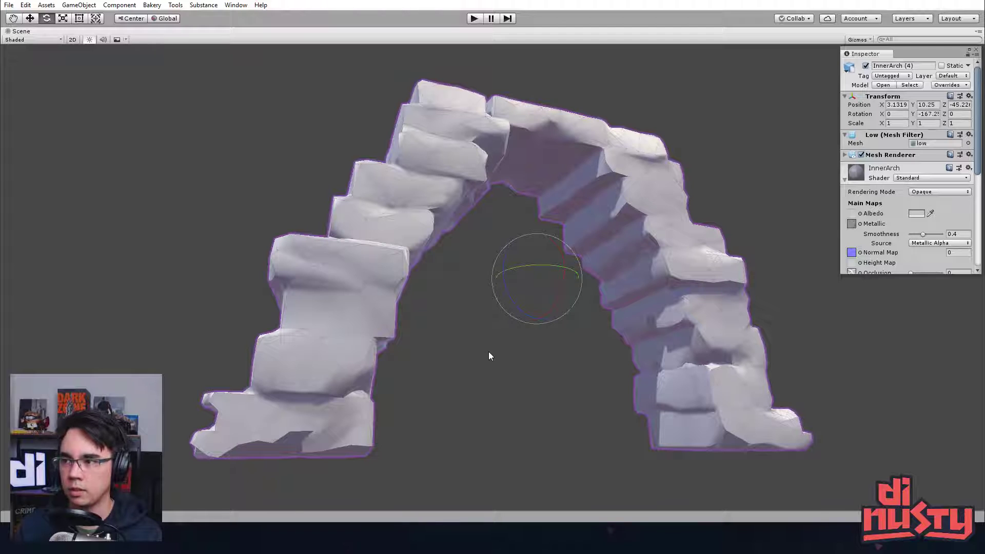
left_click_drag(895, 276, 902, 476)
left_click(558, 347)
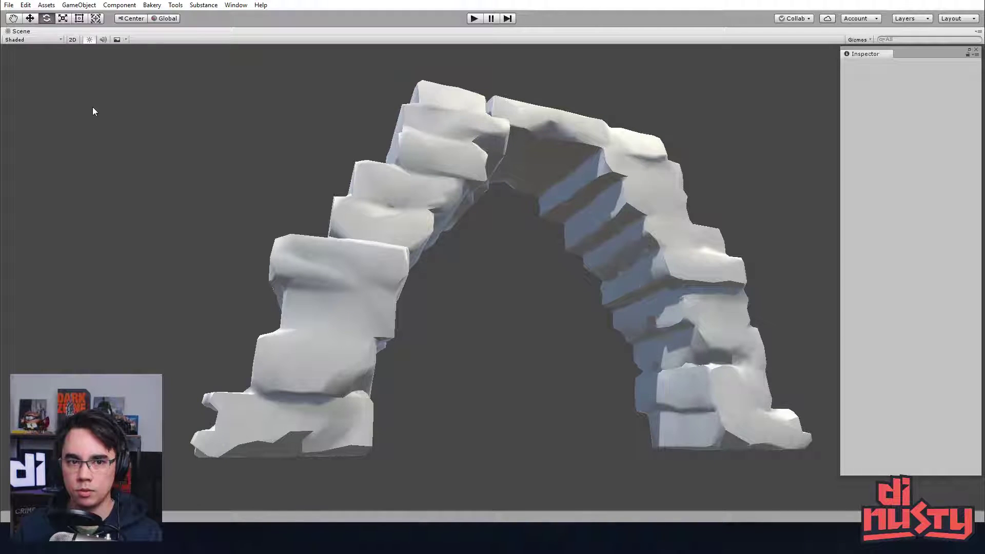
left_click(405, 242)
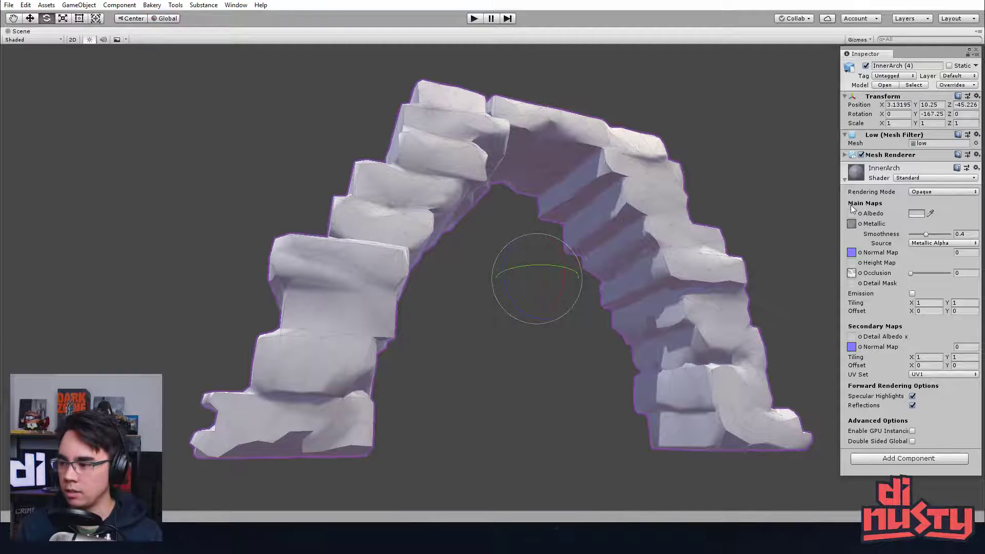
- Set the strength of the InnerArch material's main normal map to 1
left_click_drag(926, 235, 932, 232)
left_click_drag(865, 225, 848, 225)
left_click(825, 231)
left_click(666, 226)
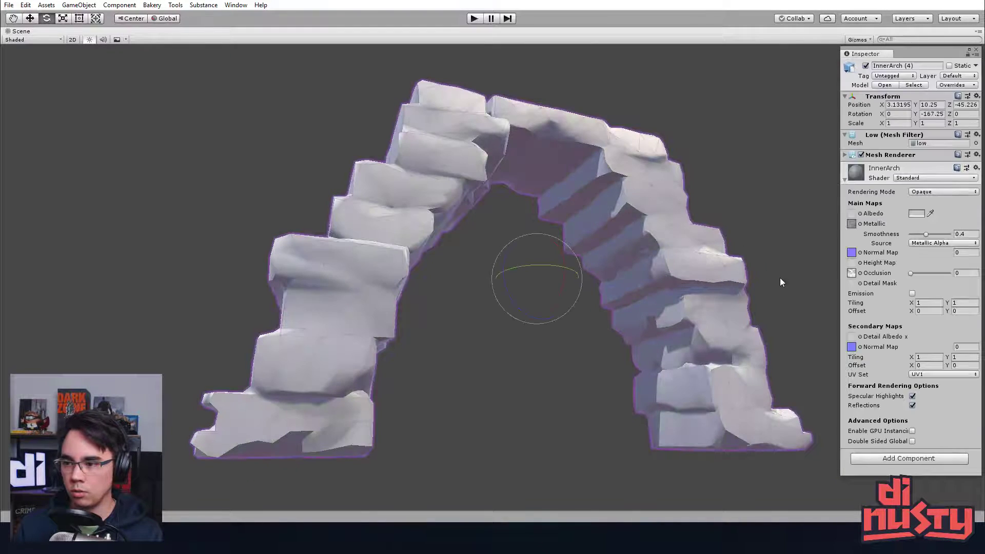
left_click(975, 252)
type("1")
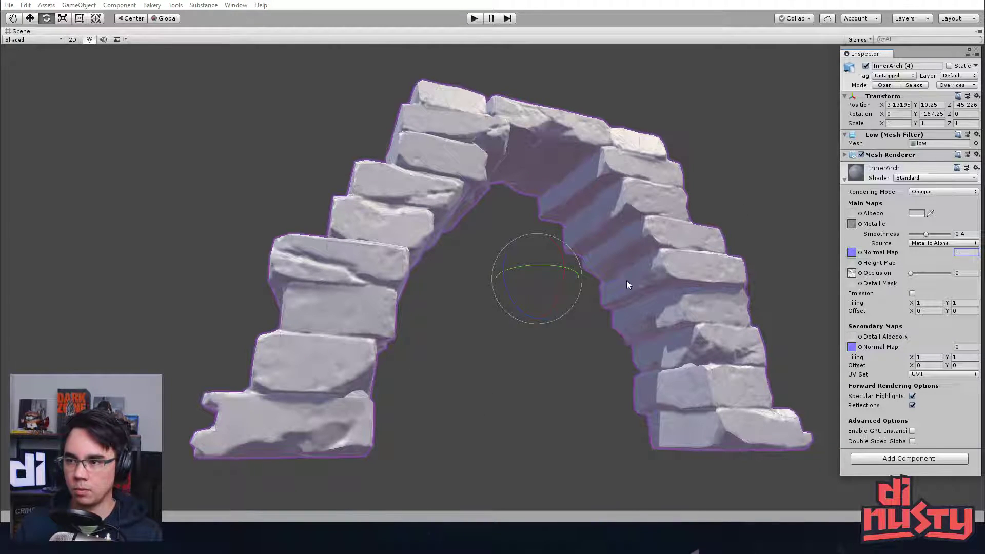
- Turn off the selection outline in the scene view's gizmo options and deselect the arch
left_click(862, 39)
left_click(874, 72)
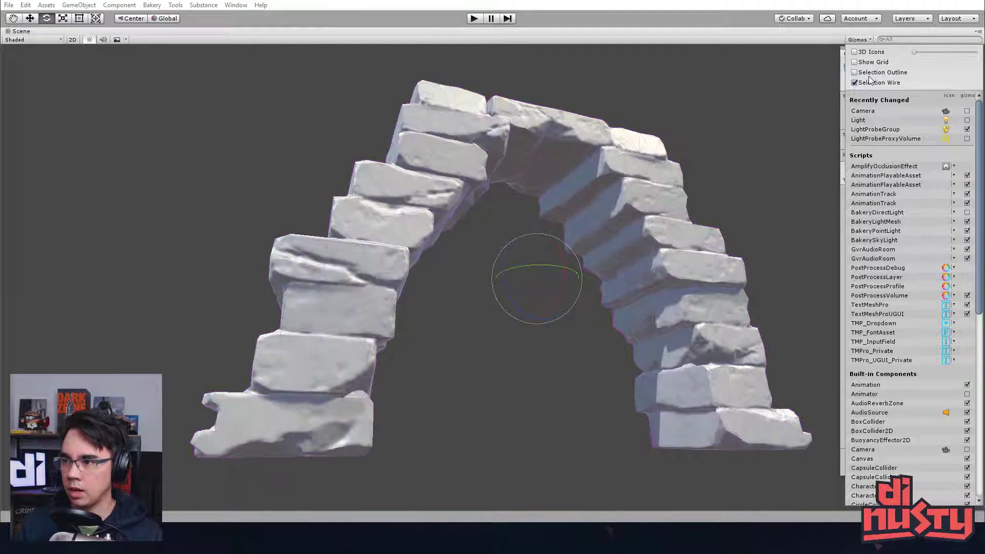
left_click(723, 112)
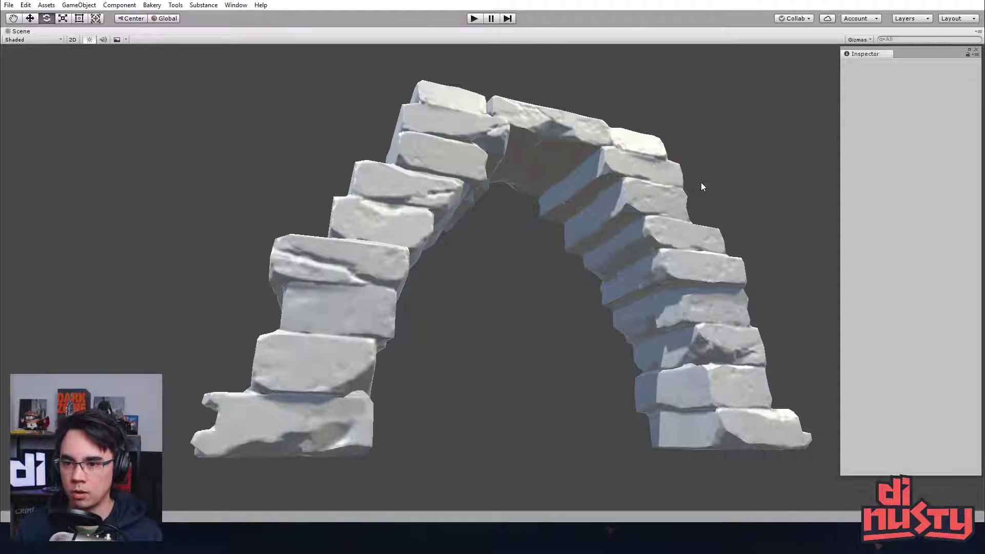
- Open the import settings of the InnerArch_normal texture and apply a maximum size of 2048
left_click(657, 183)
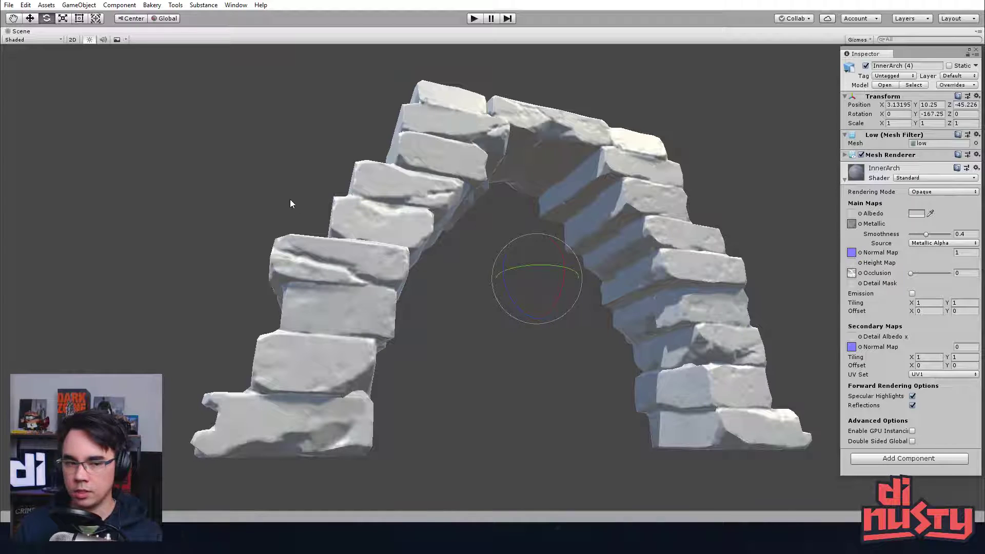
left_click(852, 254)
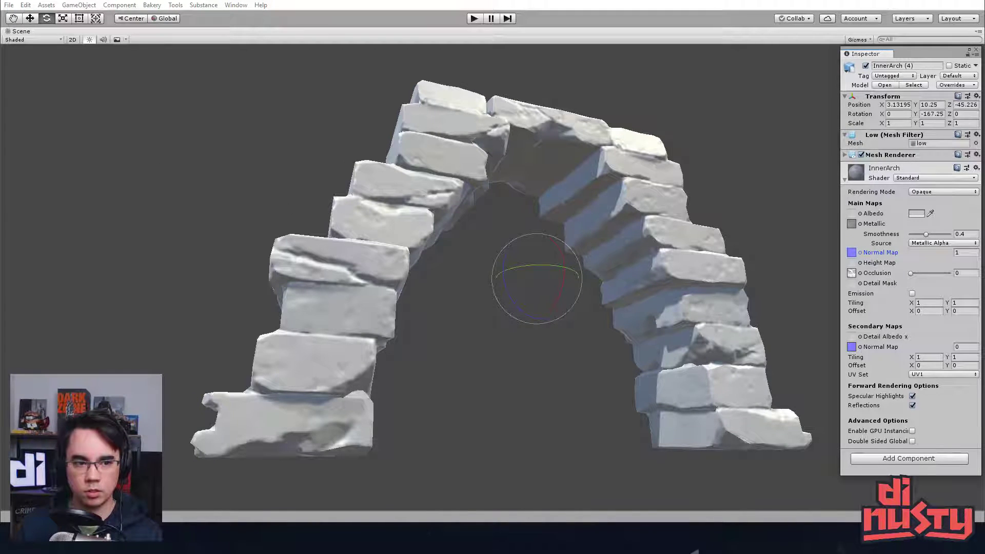
double_click(852, 252)
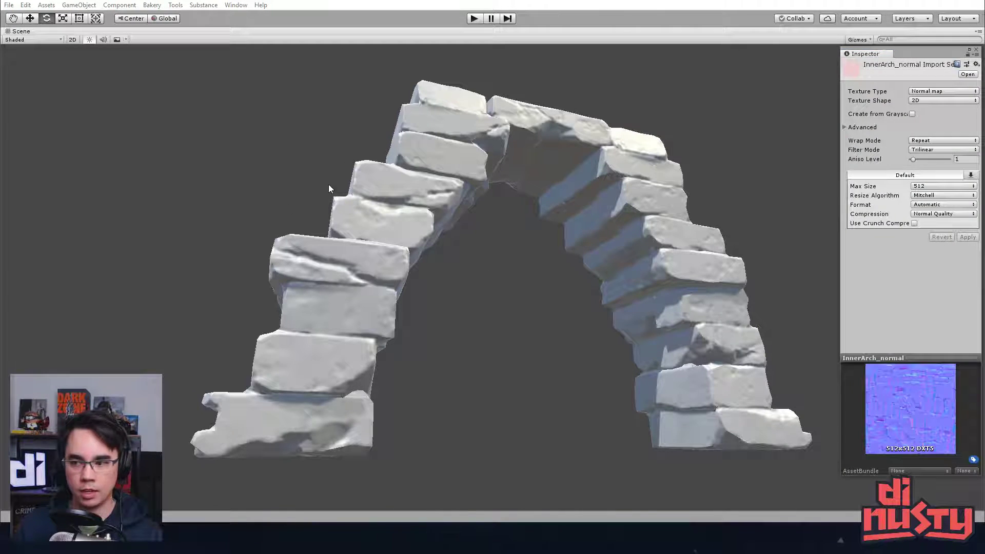
left_click(940, 188)
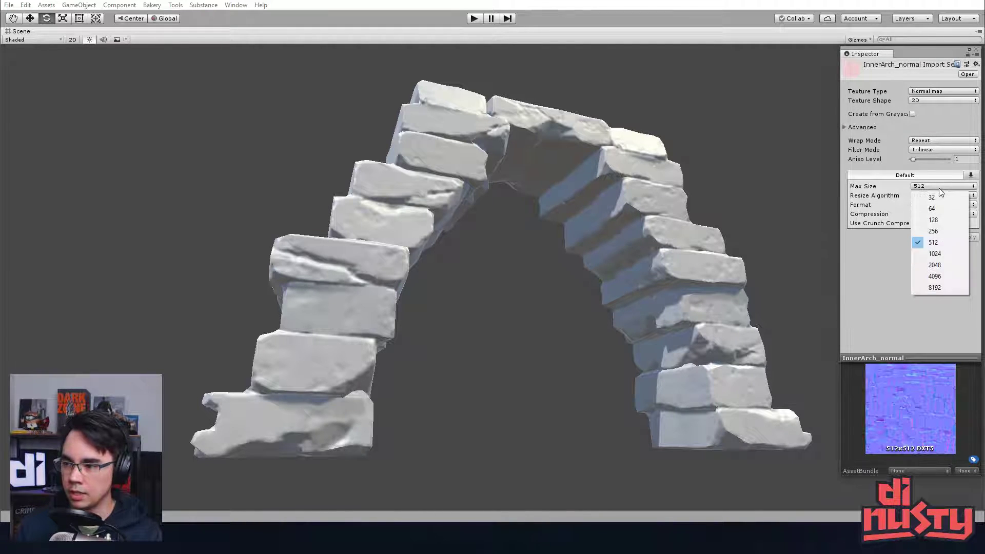
left_click(946, 263)
left_click(962, 239)
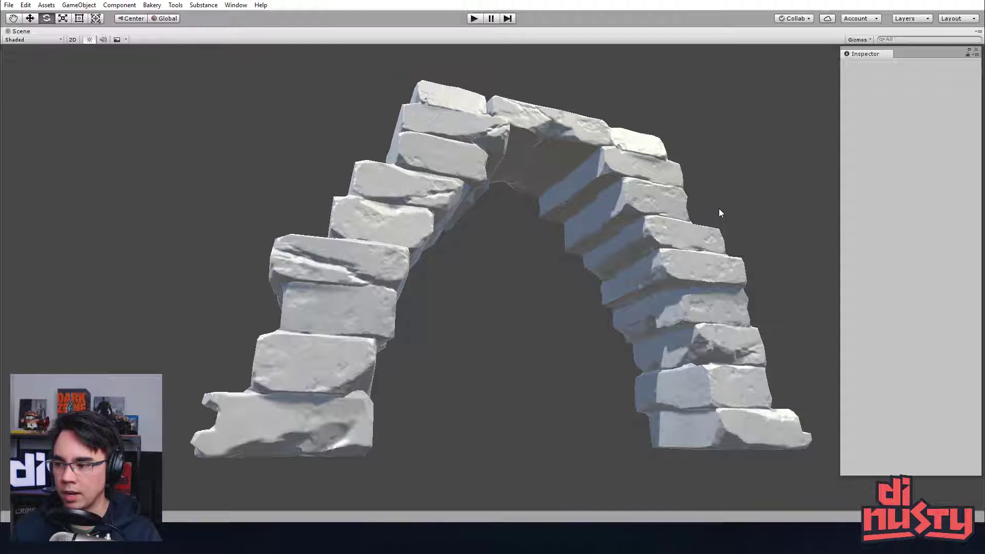
- Apply a maximum size of 1024 to the InnerArch_normal texture and deselect everything to view the arch
left_click(671, 176)
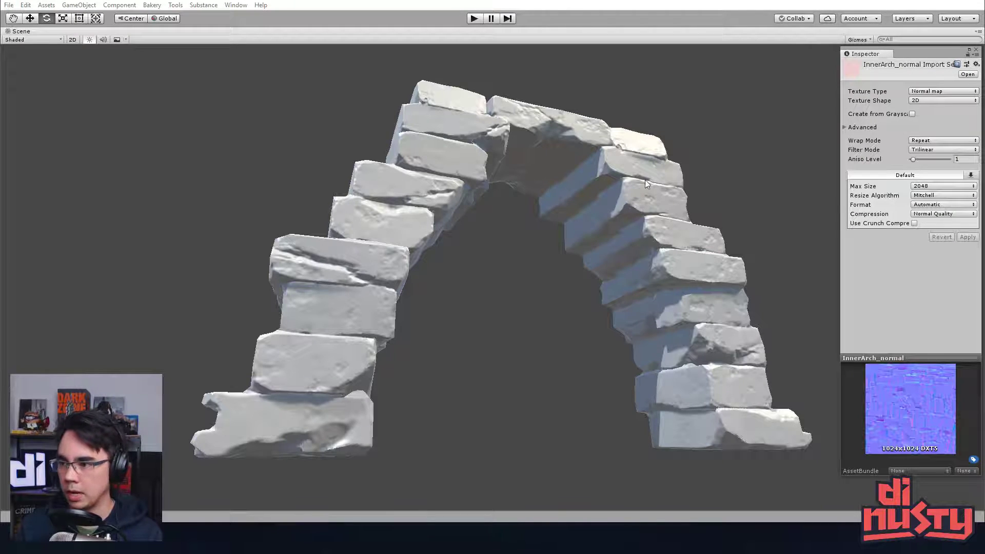
left_click(965, 187)
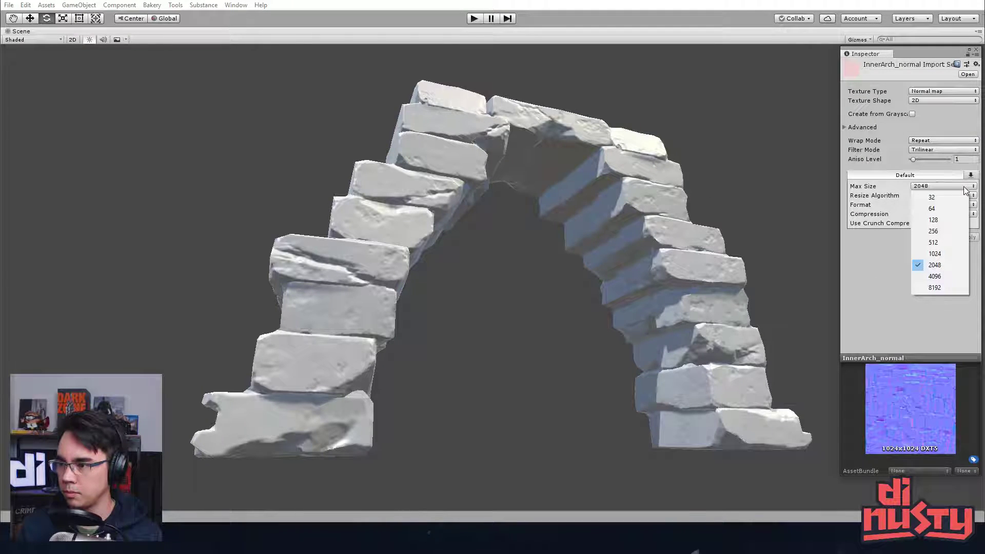
left_click(962, 254)
left_click(968, 238)
left_click(787, 184)
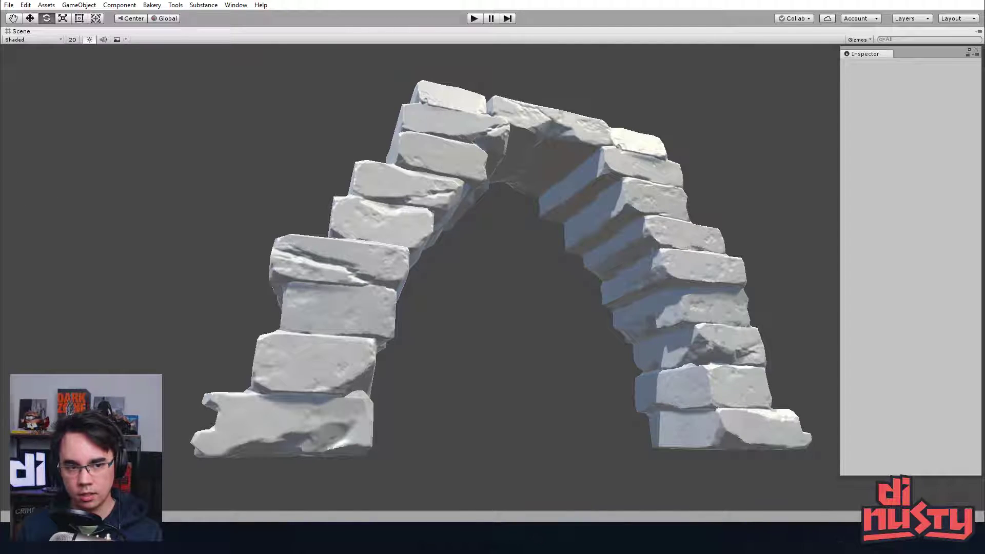
- Apply a maximum size of 512 to the InnerArch_normal texture
left_click(939, 185)
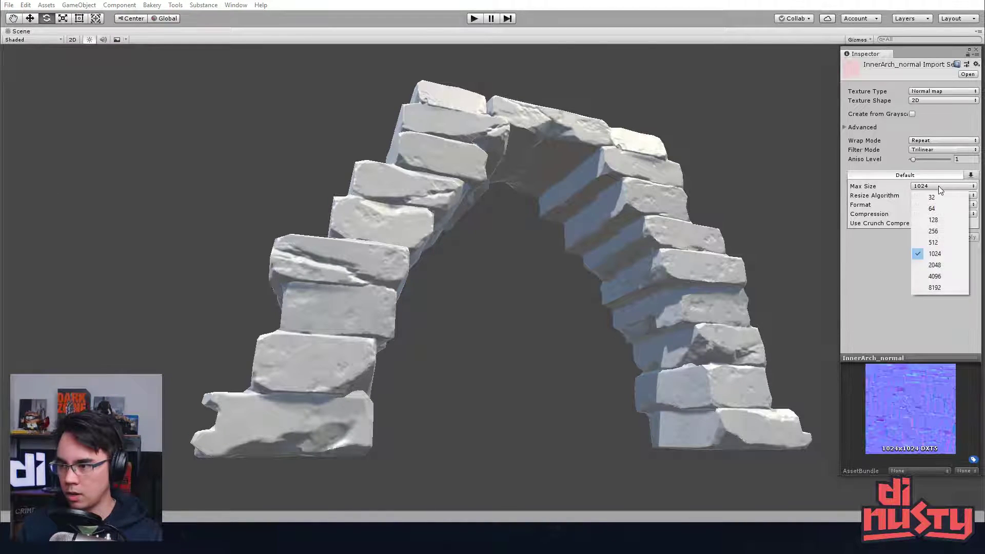
left_click(934, 242)
left_click(968, 237)
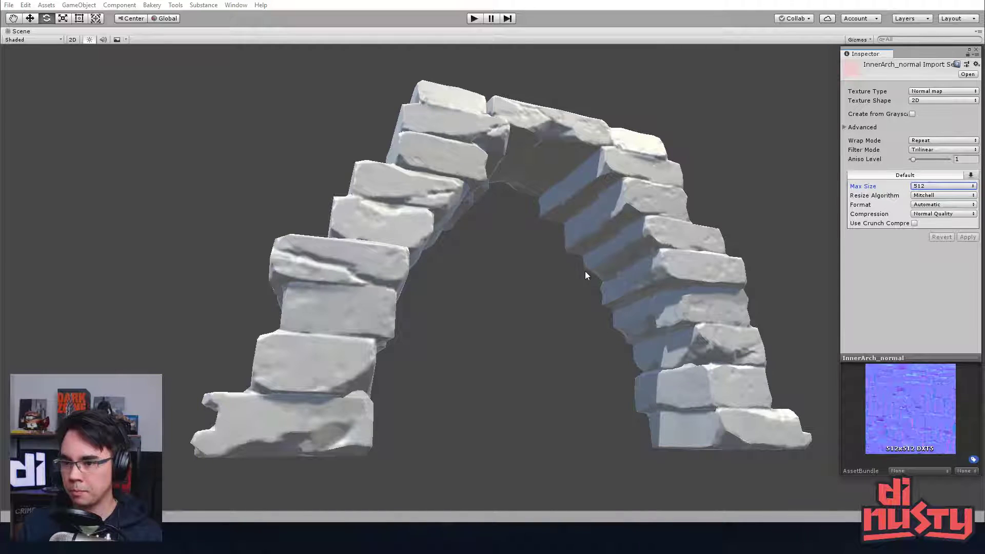
- Open the arch's secondary normal map texture Temple_Stone_N and enlarge its preview to examine the fine stone detail
left_click(433, 187)
left_click(852, 347)
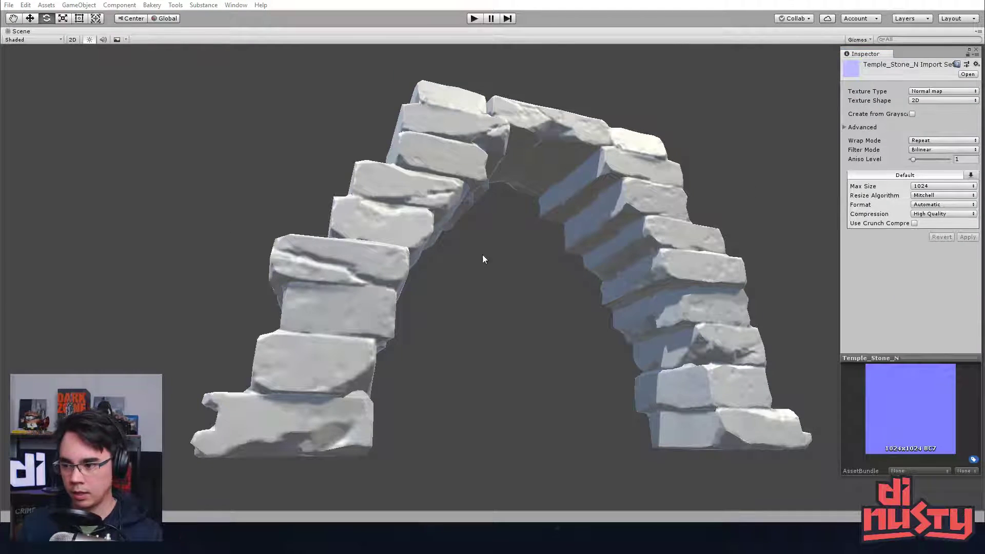
left_click_drag(910, 358, 909, 285)
left_click_drag(839, 238, 685, 239)
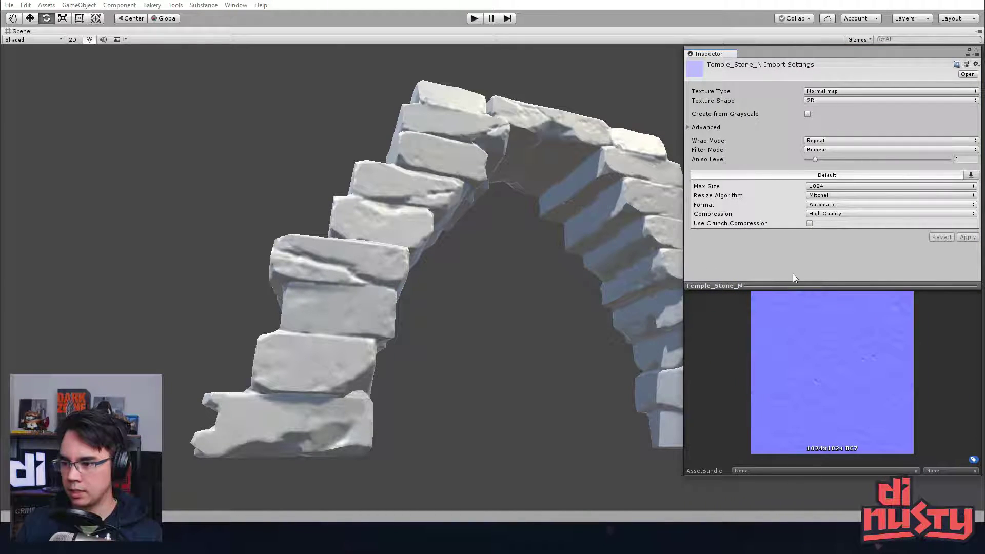
left_click_drag(798, 283, 801, 202)
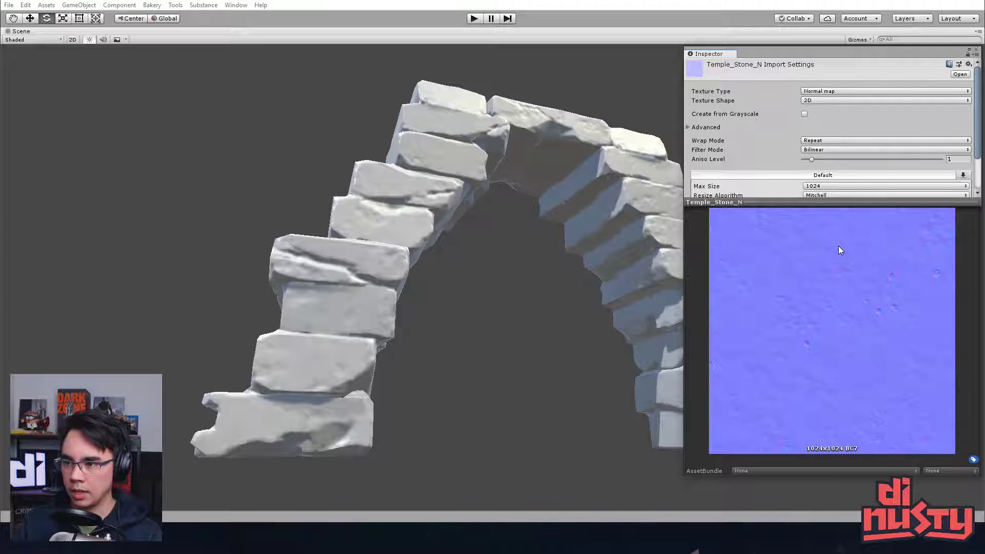
- Apply a maximum size of 256 to the Temple_Stone_N texture
left_click(830, 187)
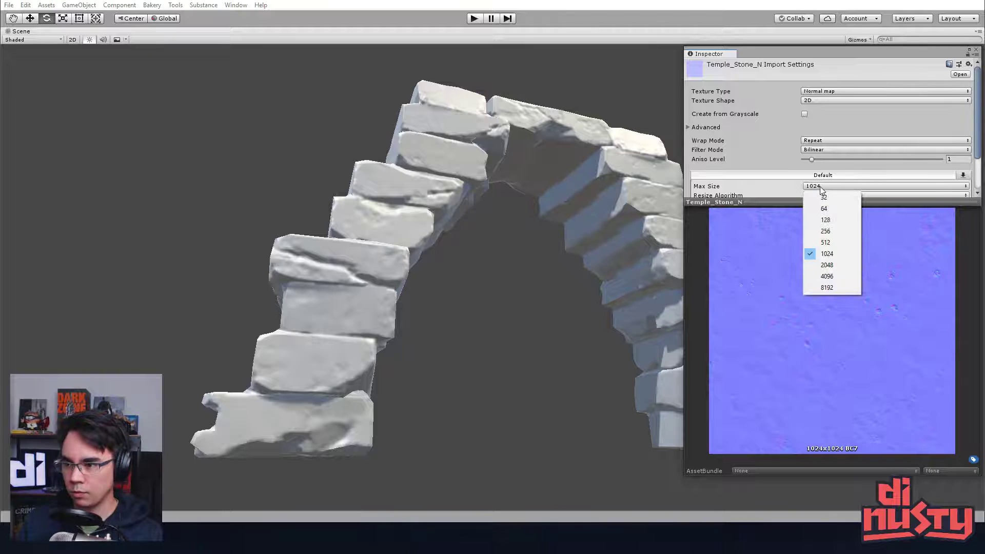
left_click(840, 234)
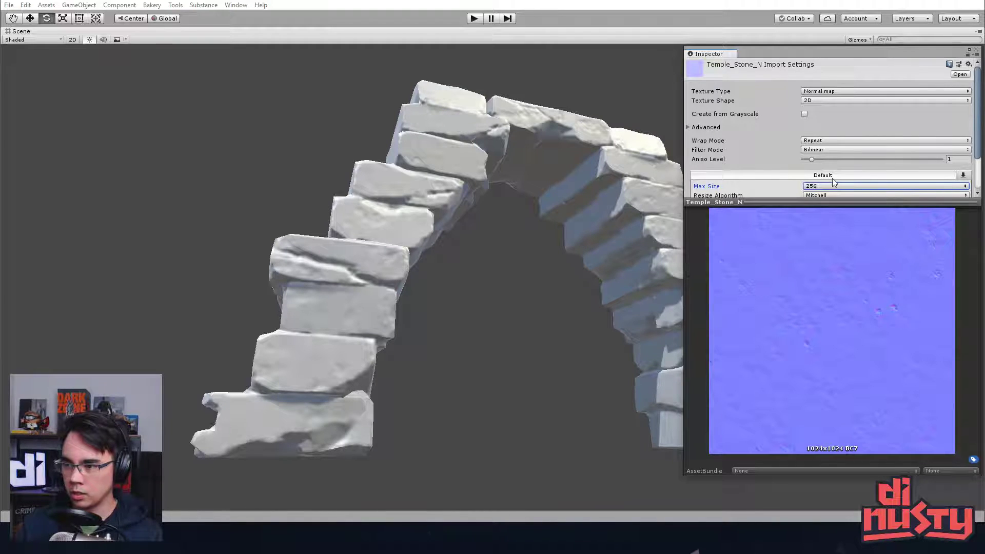
scroll(829, 177, "down", 3)
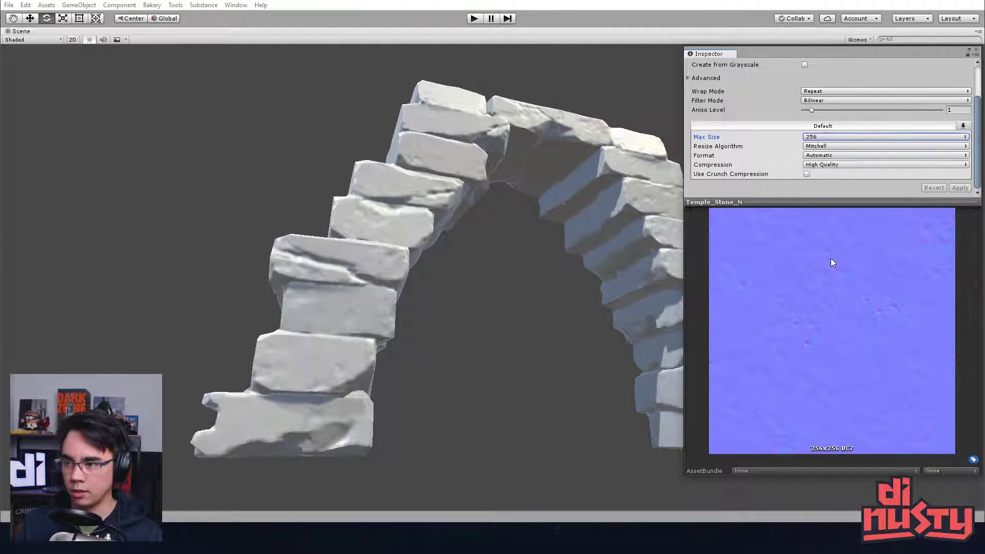
- Select the arch again and narrow the Inspector so the whole model can be seen
left_click(617, 171)
left_click_drag(686, 148, 821, 156)
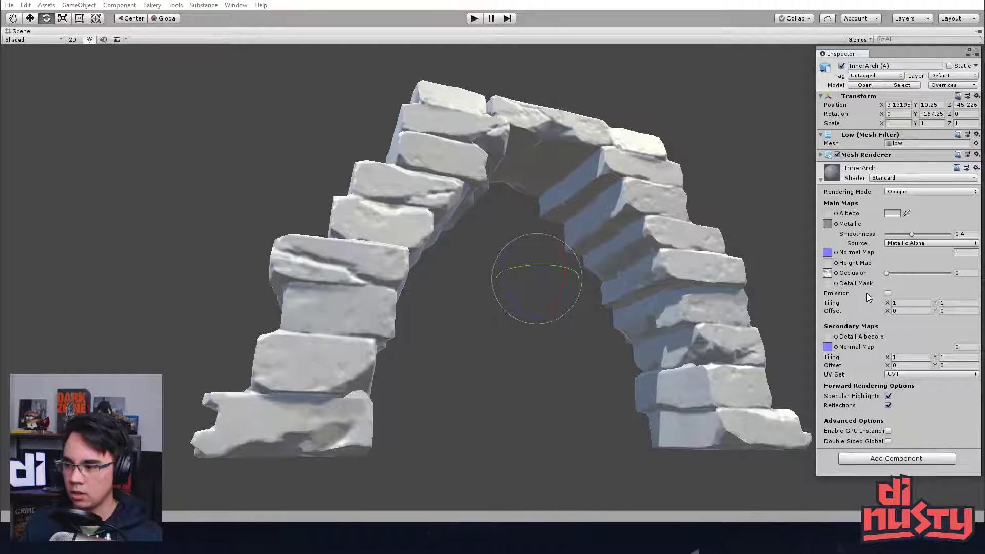
left_click(686, 207)
left_click(393, 228)
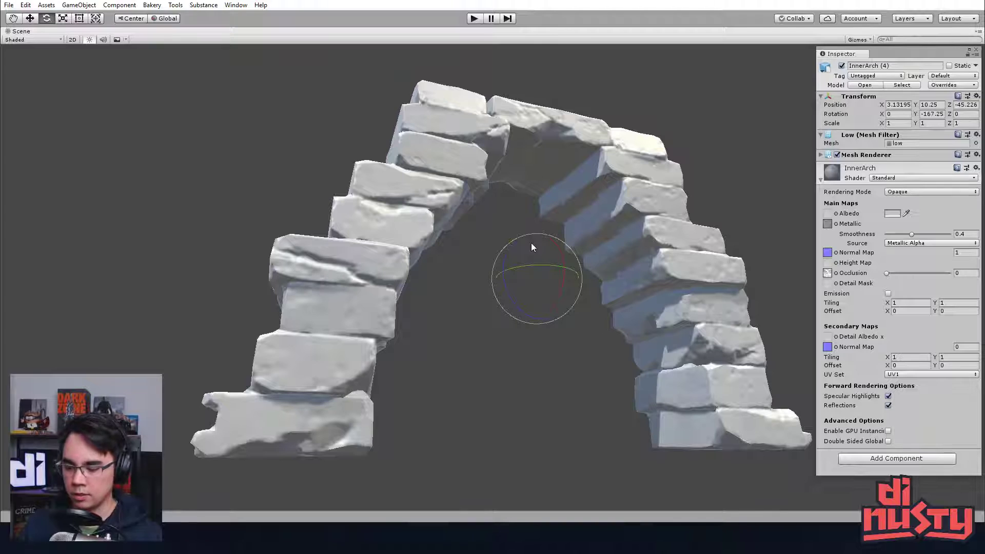
- Set the UV set of the InnerArch material's secondary maps to UV0
left_click(909, 374)
left_click(900, 384)
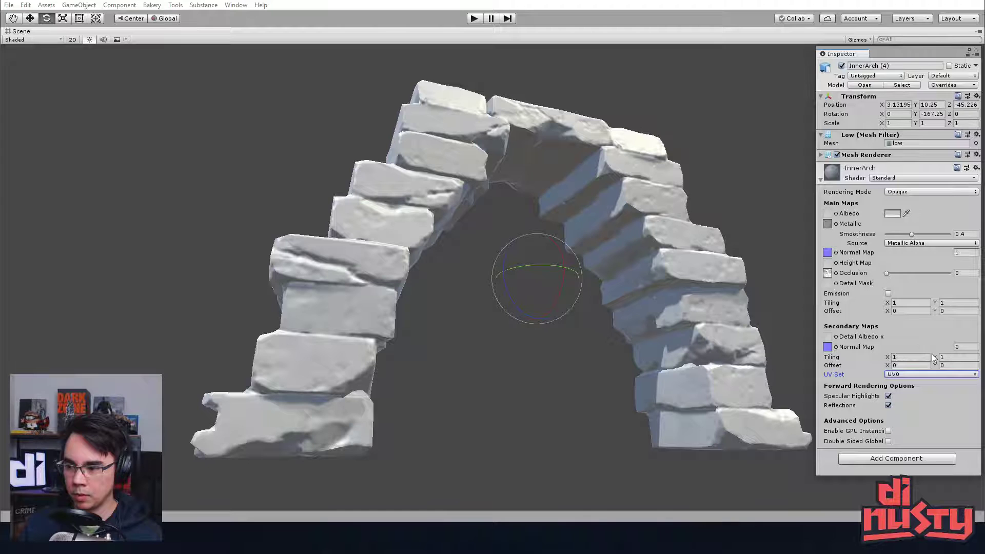
left_click(915, 374)
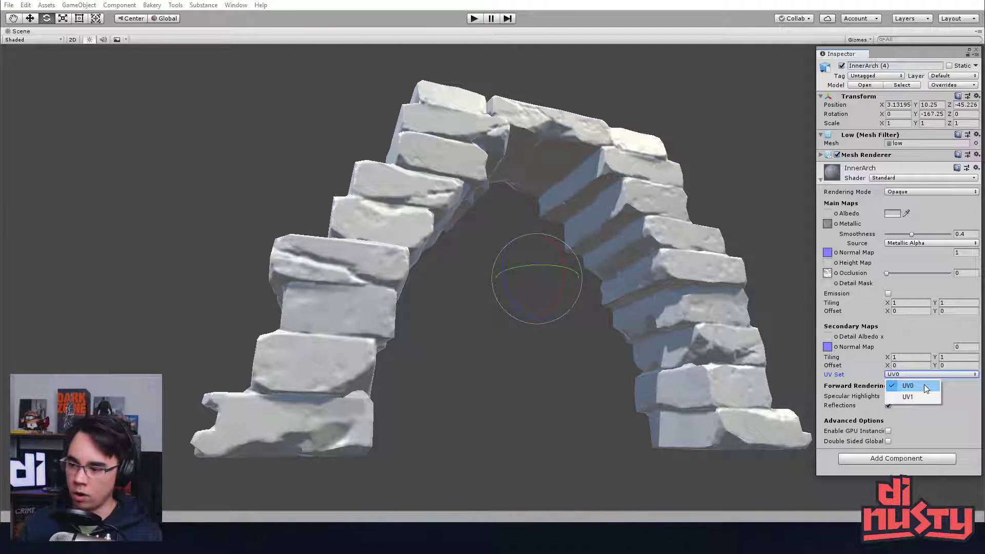
left_click(878, 396)
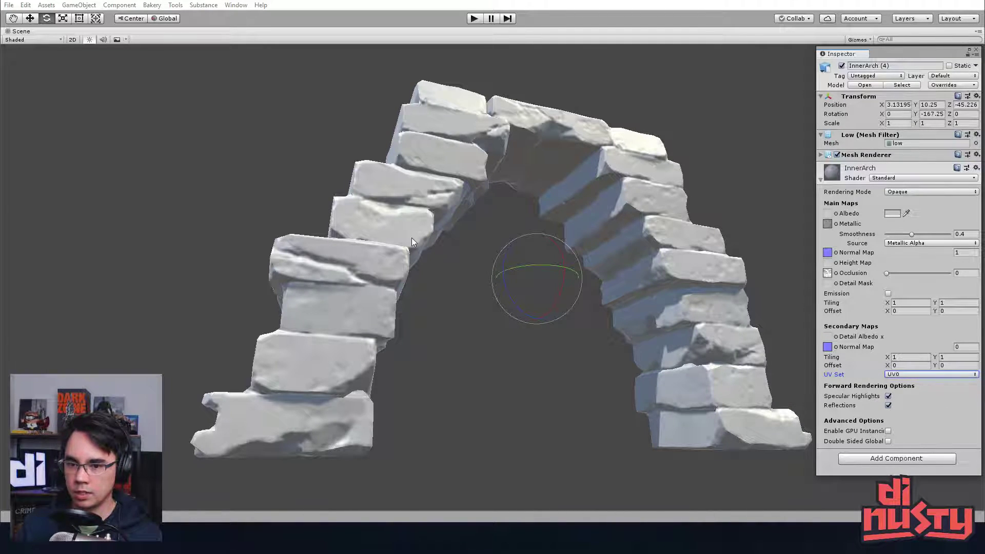
- Compare the secondary normal map at strengths 0 and 1, leave it at 1, and deselect the arch
left_click(827, 253)
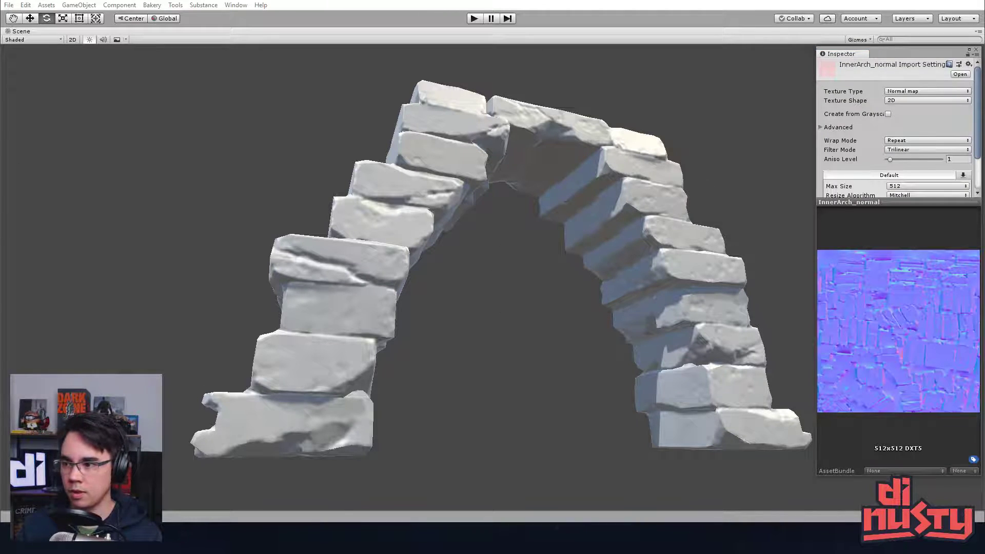
left_click(423, 191)
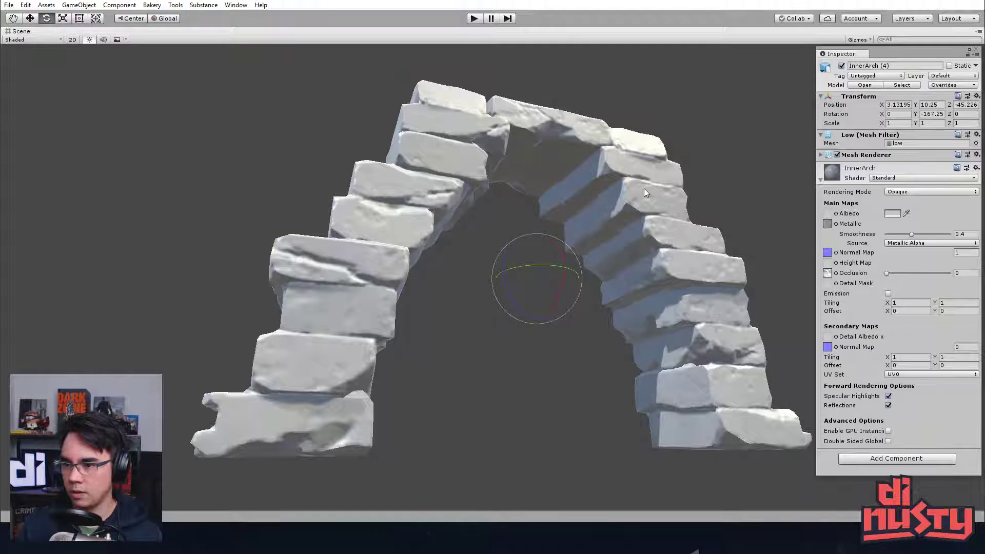
left_click(964, 348)
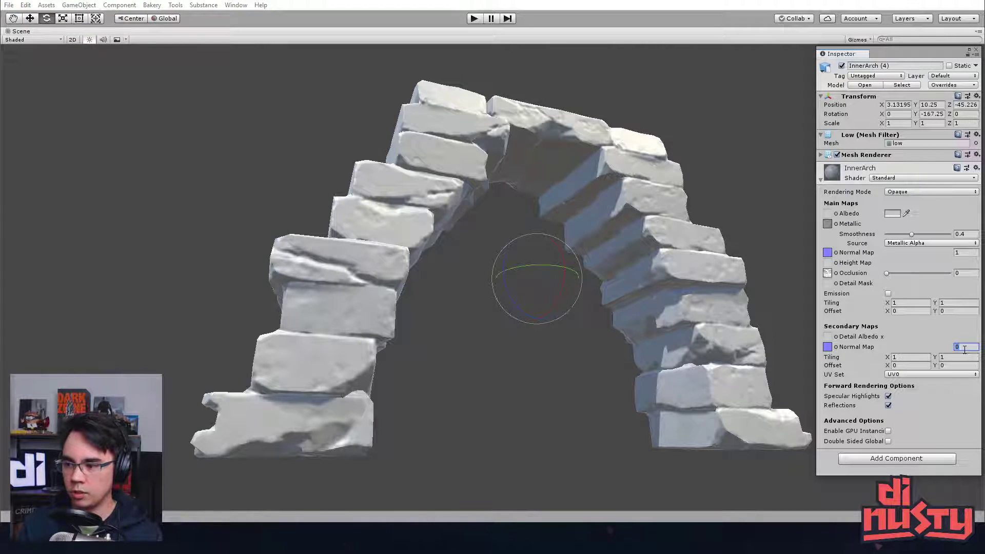
type("1")
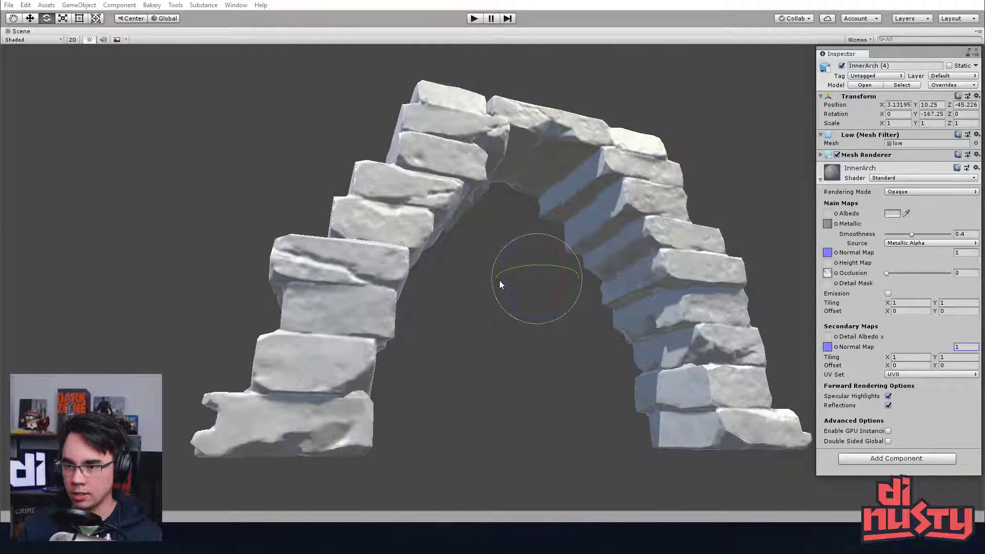
type("0")
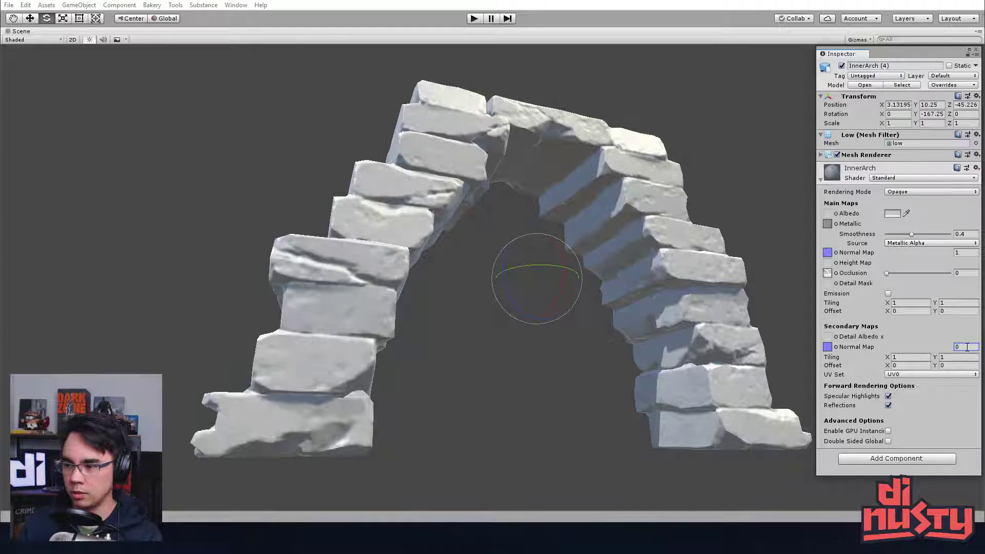
type("1")
left_click(574, 364)
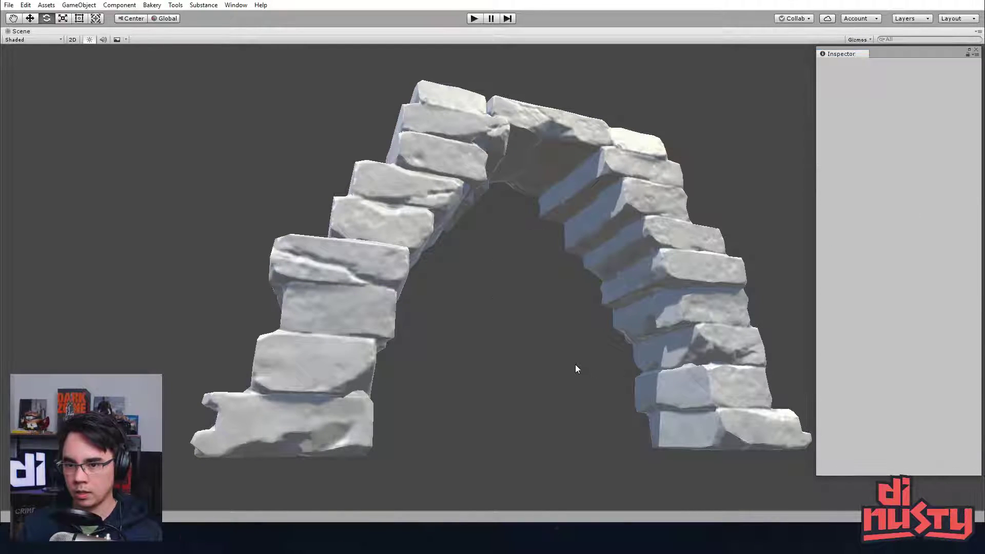
- Restore the selection of the arch and set the tiling of the InnerArch material's secondary maps to 5 by 5
key("ctrl+z")
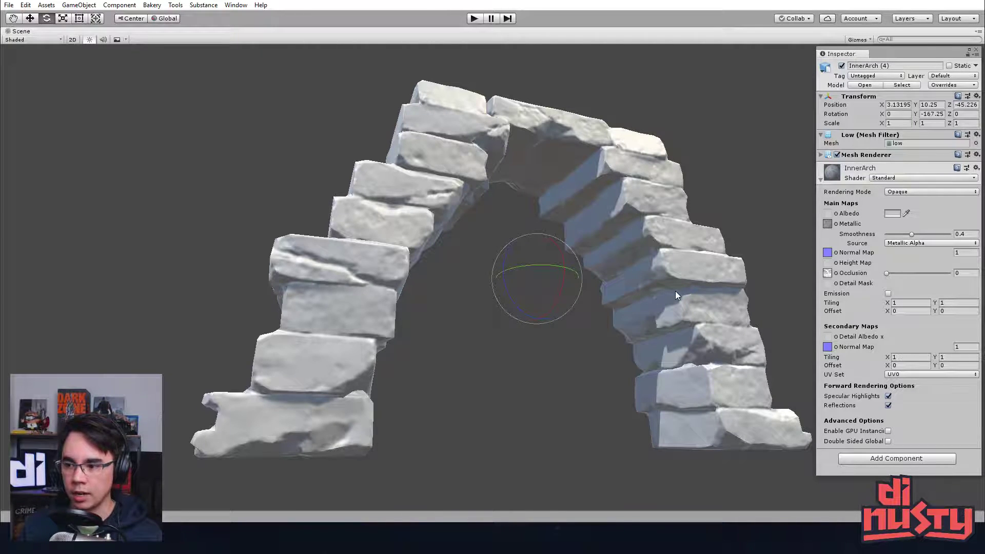
left_click(908, 355)
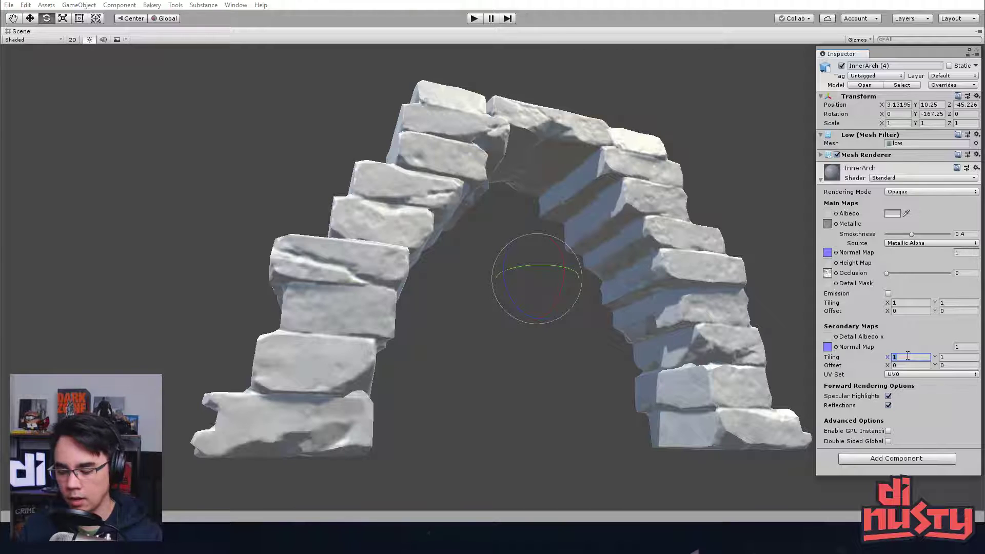
type("5")
key("Tab")
type("5")
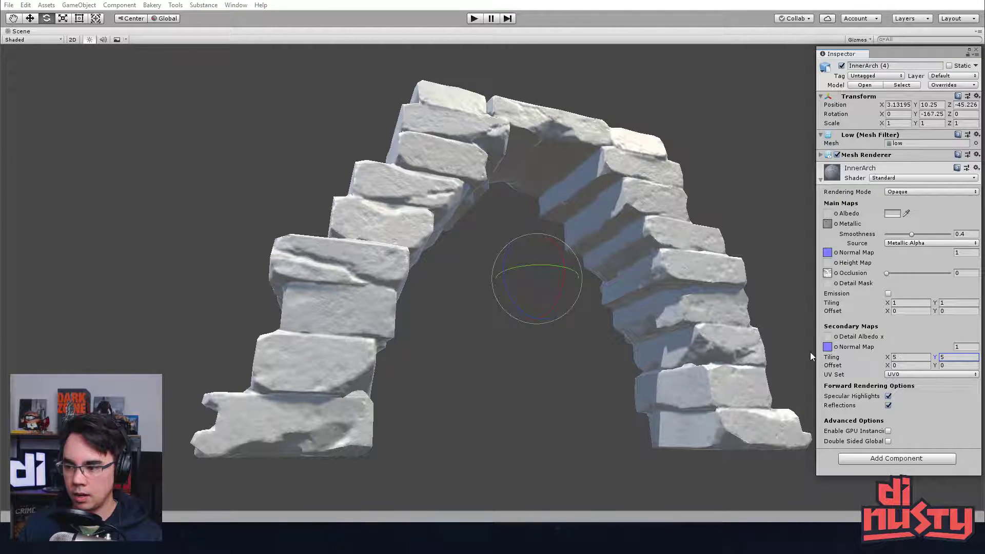
- Try the secondary normal map at strength 1.8, and return it to 1
left_click(965, 348)
type("1.4")
key("BackSpace")
type("8")
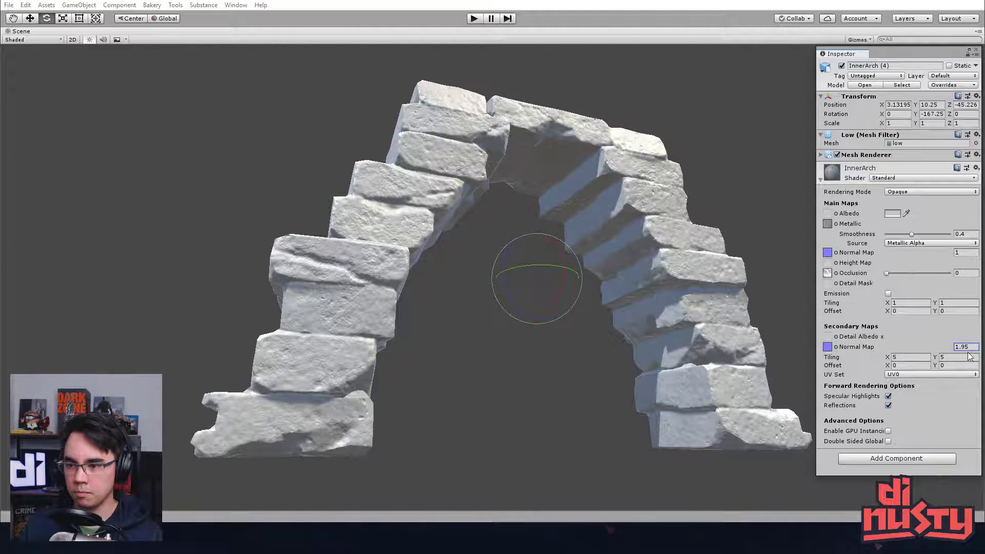
left_click(970, 348)
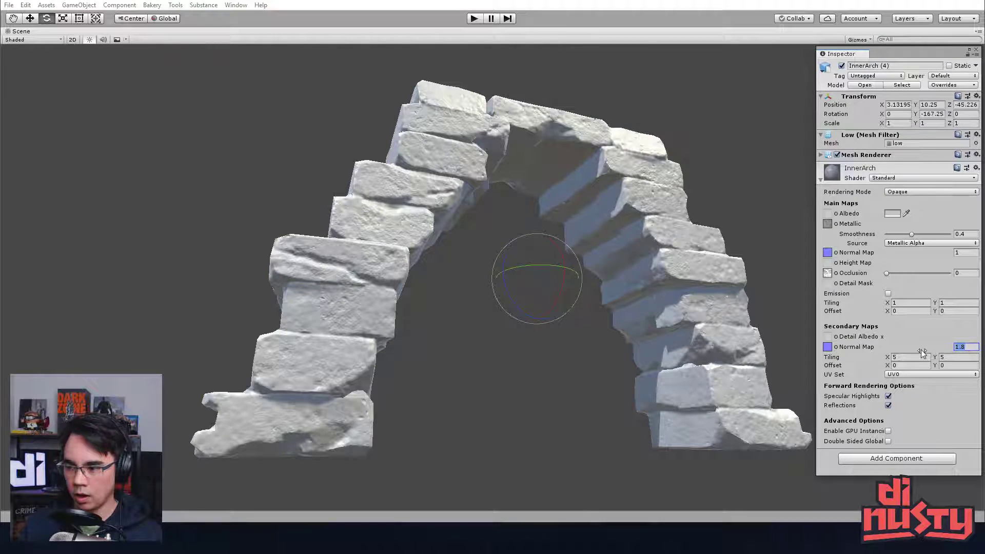
type("1")
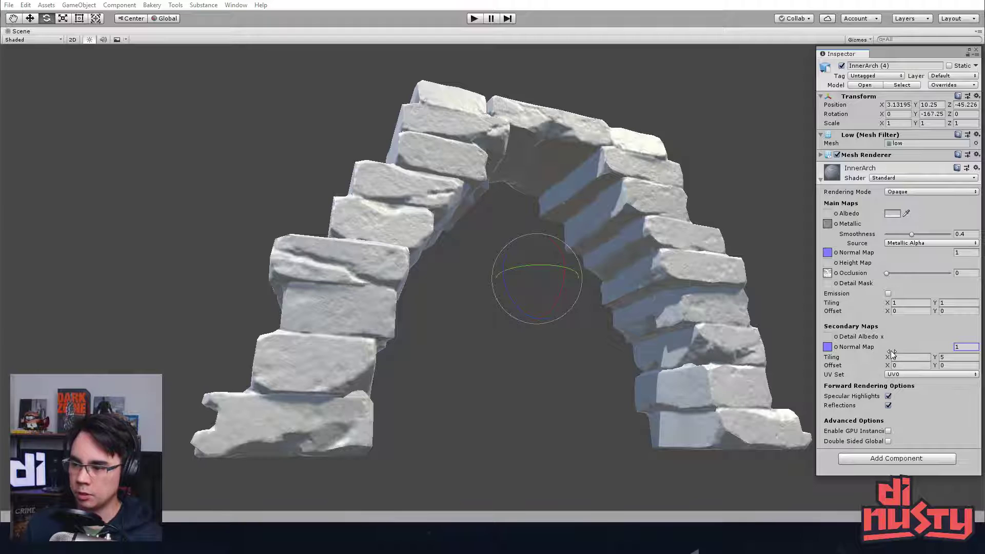
left_click_drag(893, 354, 902, 351)
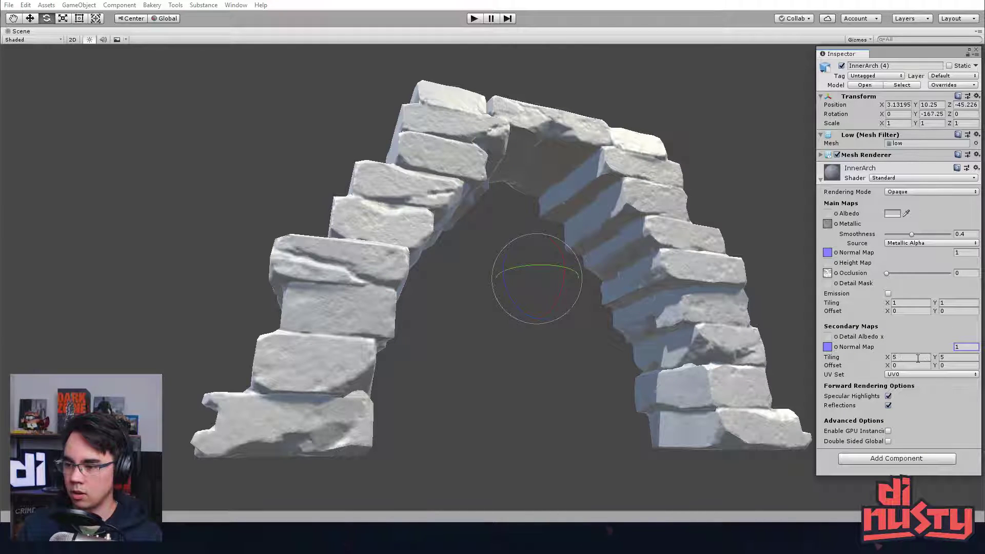
- View the stones more closely and compare the secondary normal map at strengths 0 and 1, leaving it at 1
left_click(839, 349)
left_click(725, 308)
left_click(724, 143)
left_click(693, 281)
left_click_drag(547, 310, 545, 308)
left_click_drag(460, 283, 568, 301, "alt")
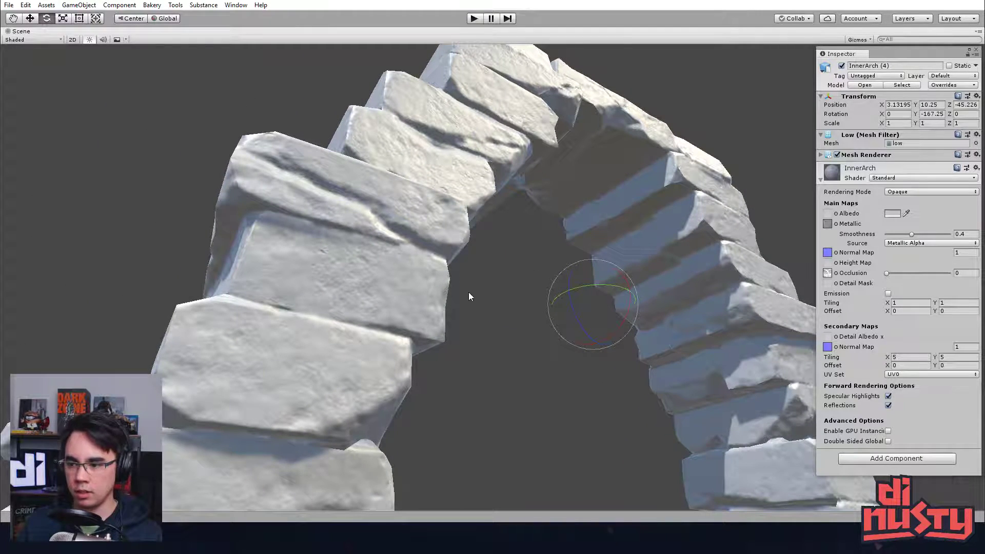
left_click(960, 347)
type("0")
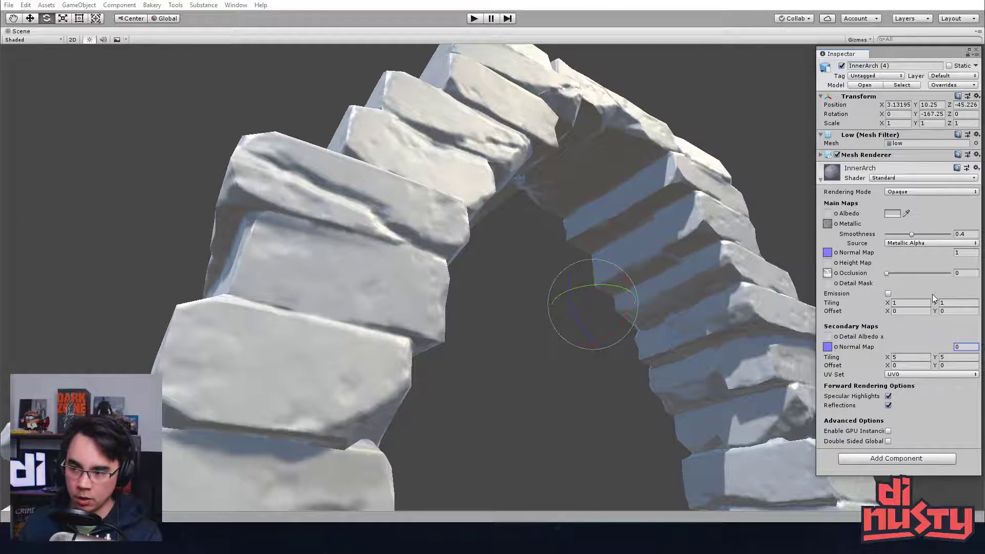
double_click(961, 347)
type("1")
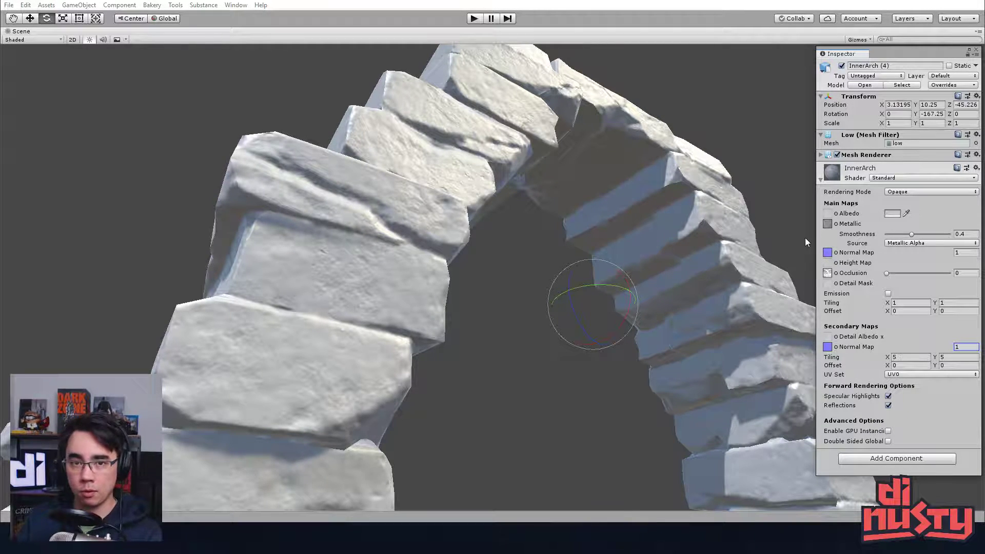
- Open the main normal map InnerArch_normal and apply a maximum size of 1024 to it
left_click(829, 253)
double_click(829, 253)
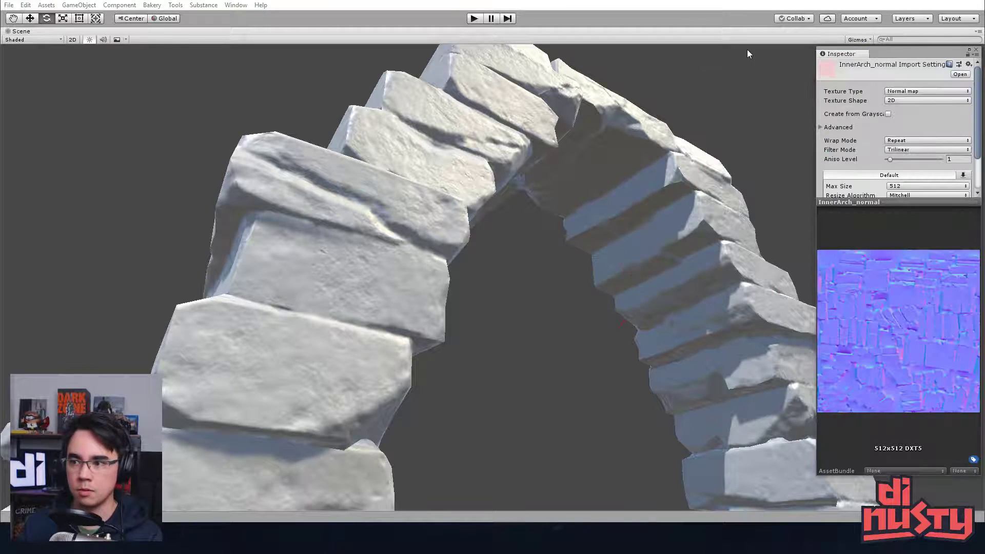
scroll(907, 143, "down", 2)
left_click(918, 155)
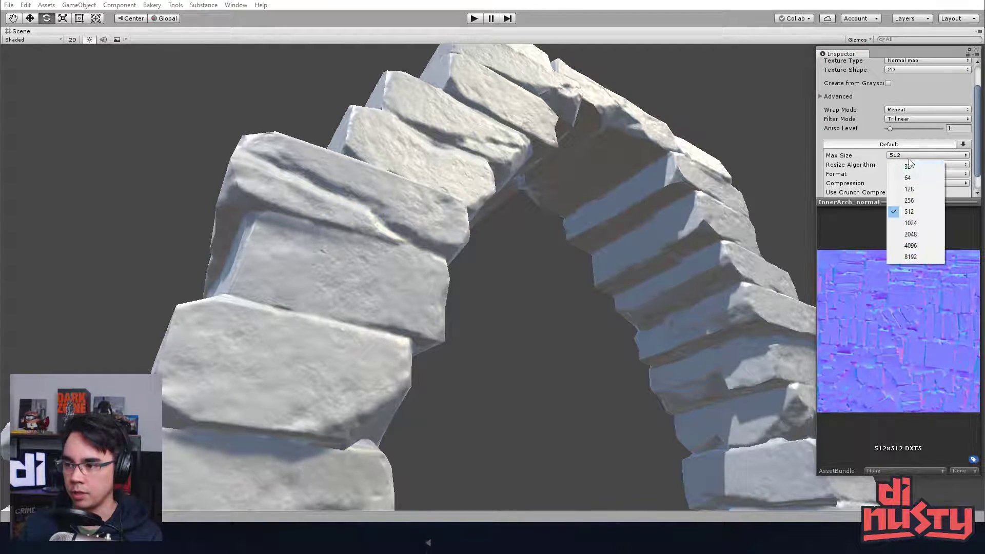
left_click(919, 224)
scroll(872, 157, "down", 1)
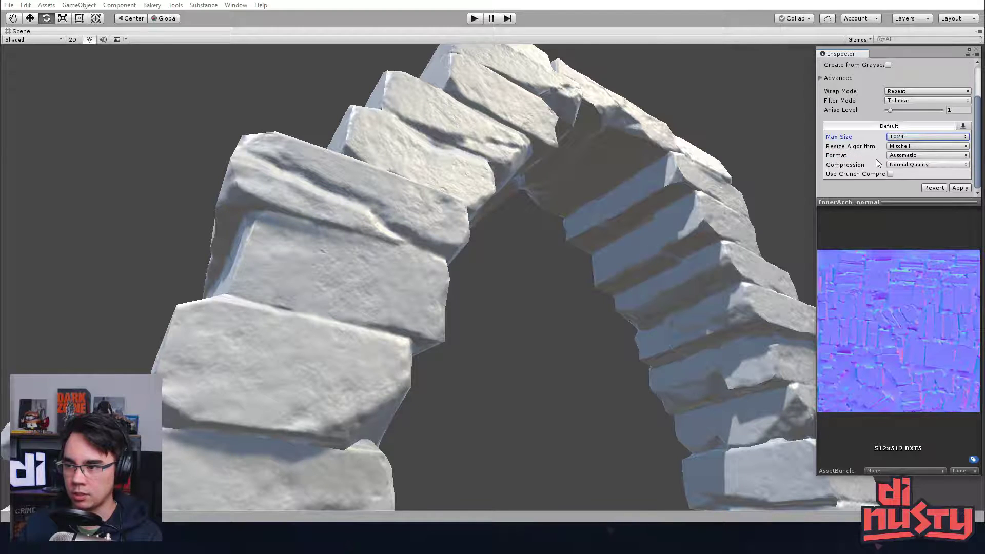
left_click(960, 188)
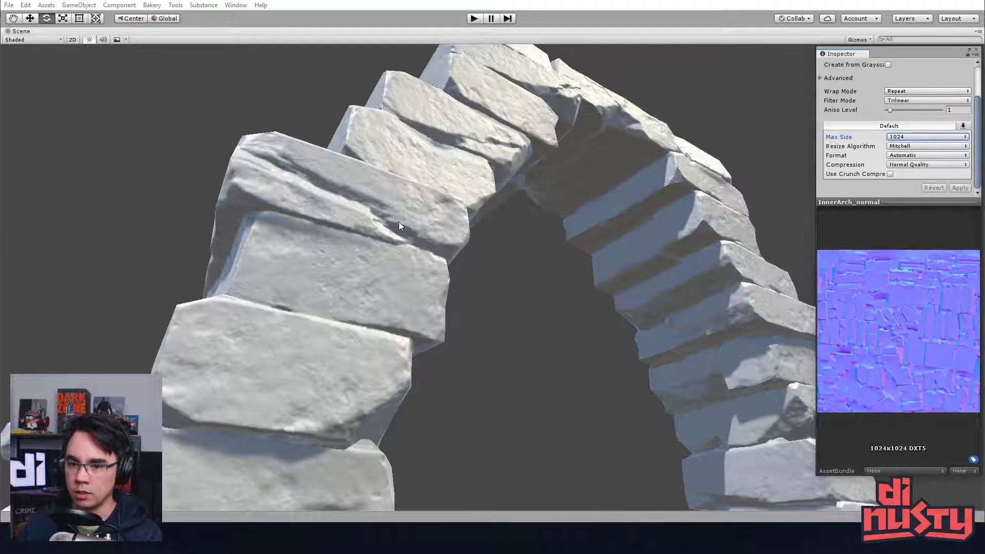
- Apply a maximum size of 1024 to the Temple_Stone_N texture and inspect the deselected arch from a distance and up close
left_click(495, 124)
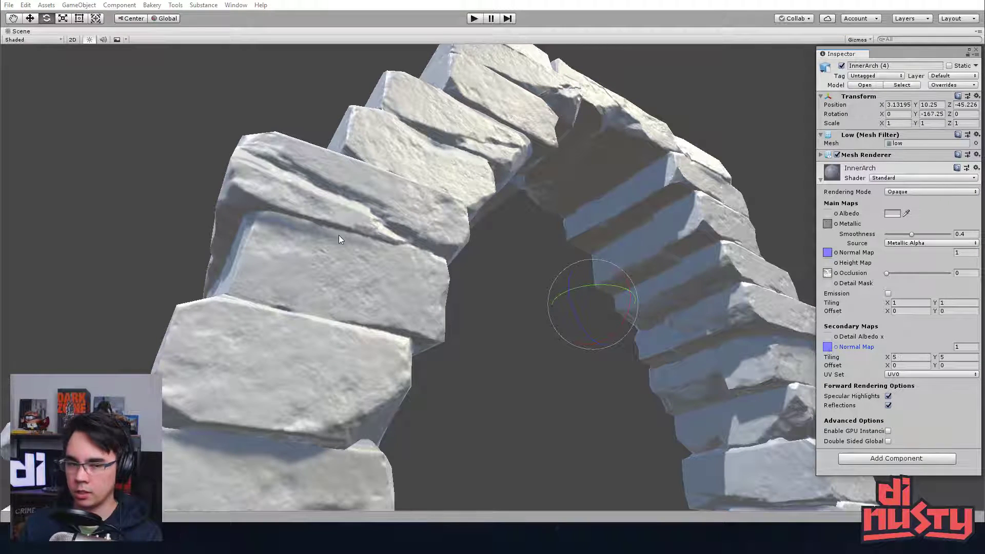
left_click(923, 187)
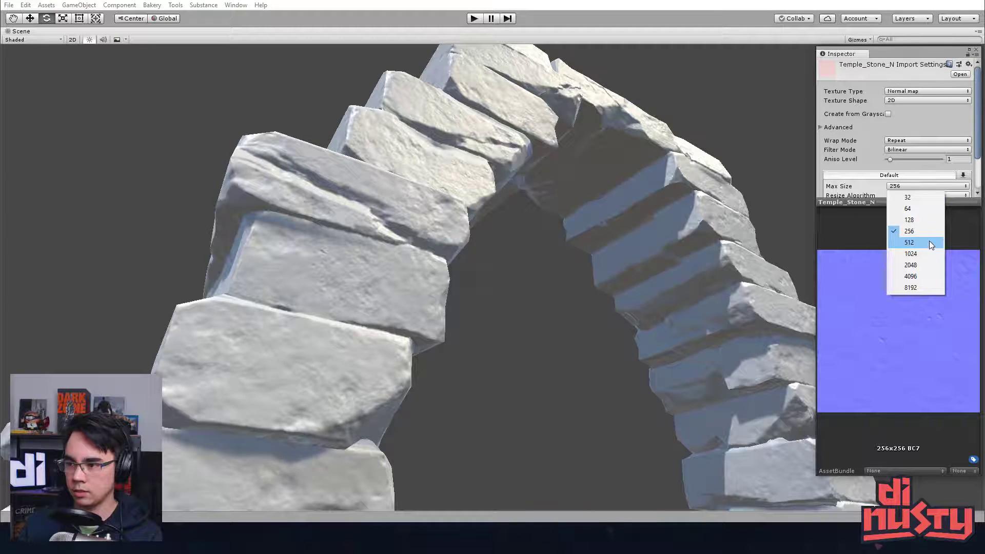
left_click(930, 254)
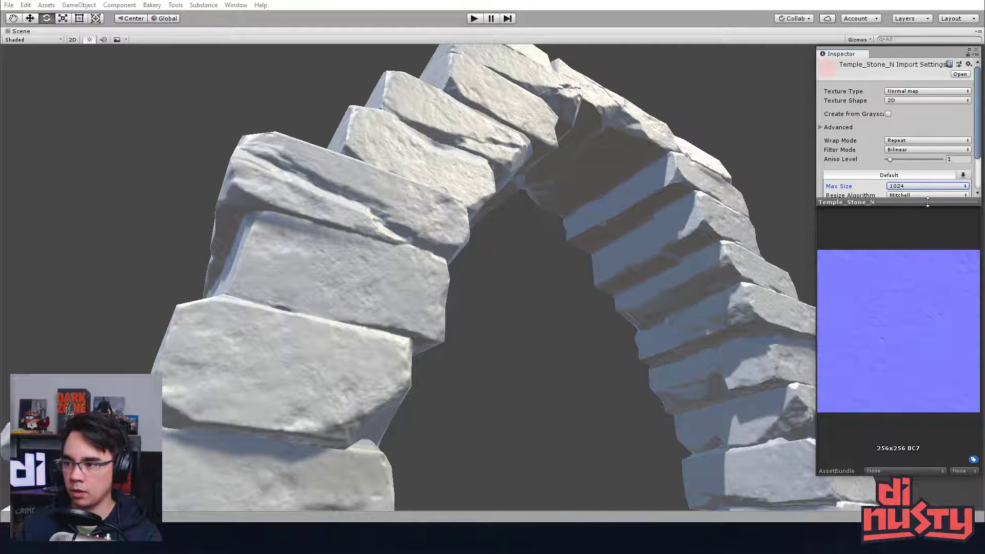
scroll(878, 170, "down", 2)
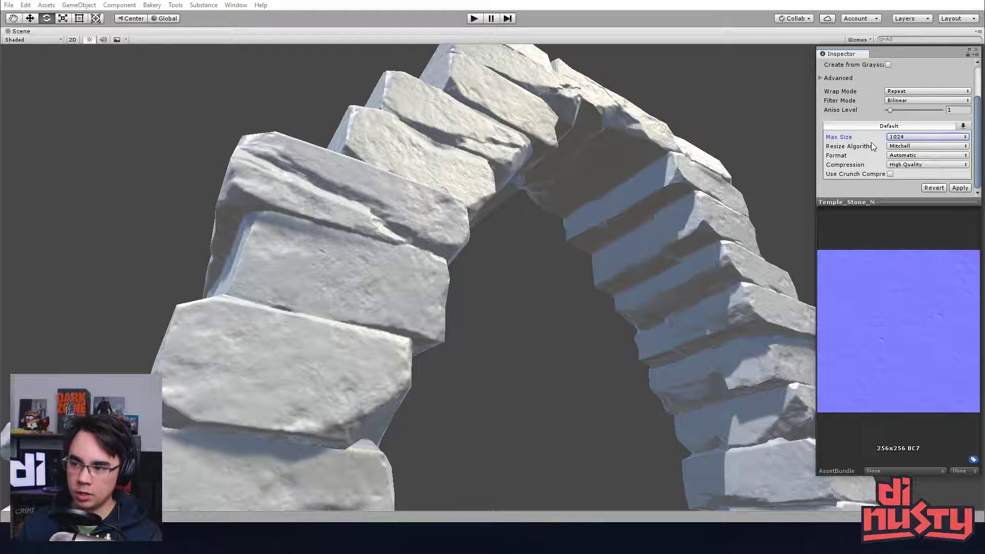
left_click(967, 188)
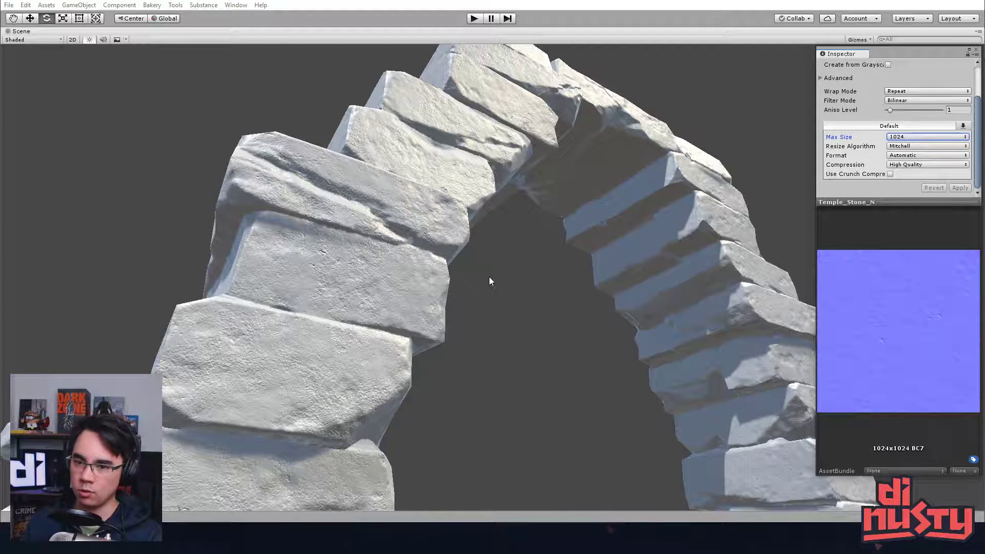
left_click(541, 317)
scroll(532, 317, "down", 4)
mouse_move(530, 356)
middle_mouse_down()
mouse_move(516, 372)
mouse_move(516, 346)
middle_mouse_up()
scroll(516, 346, "down", 3)
scroll(515, 344, "up", 2)
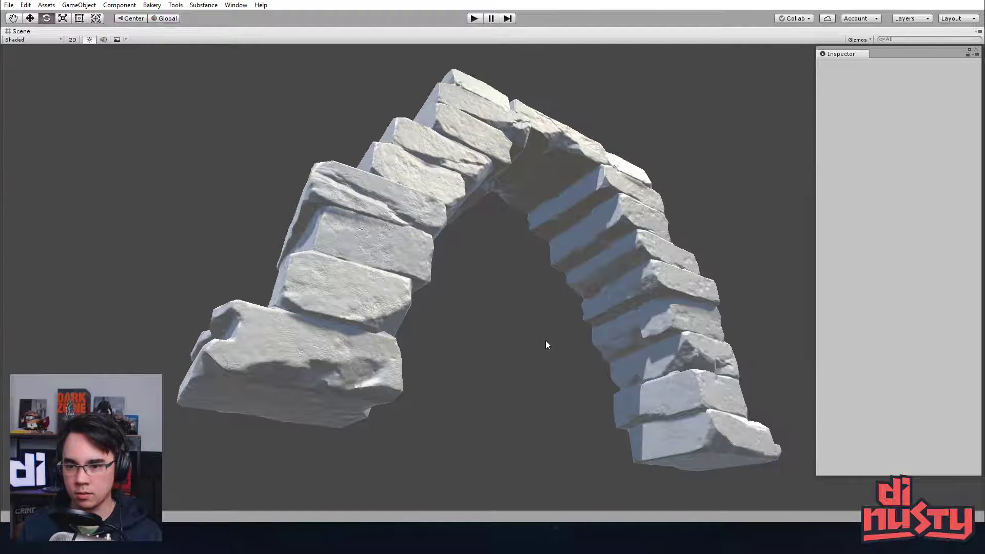
left_click_drag(527, 343, 583, 273, "alt")
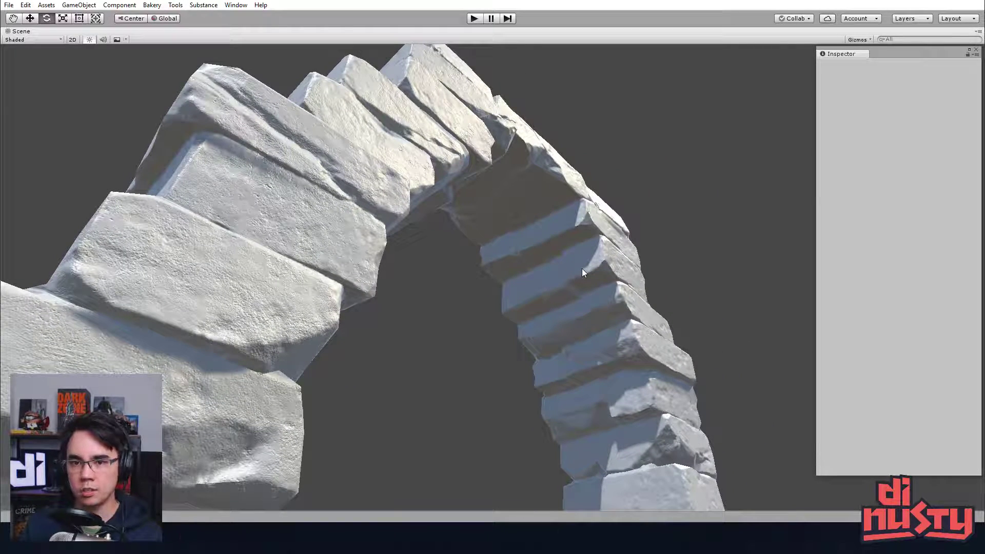
- Reselect the arch, open its secondary normal map Temple_Stone_N and apply a maximum size of 512
left_click(396, 103)
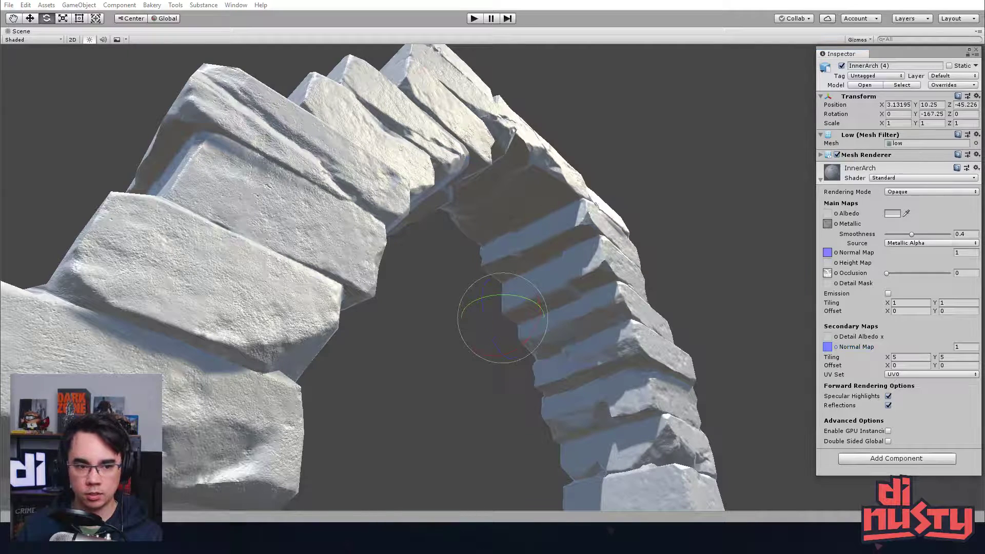
double_click(827, 347)
left_click(924, 155)
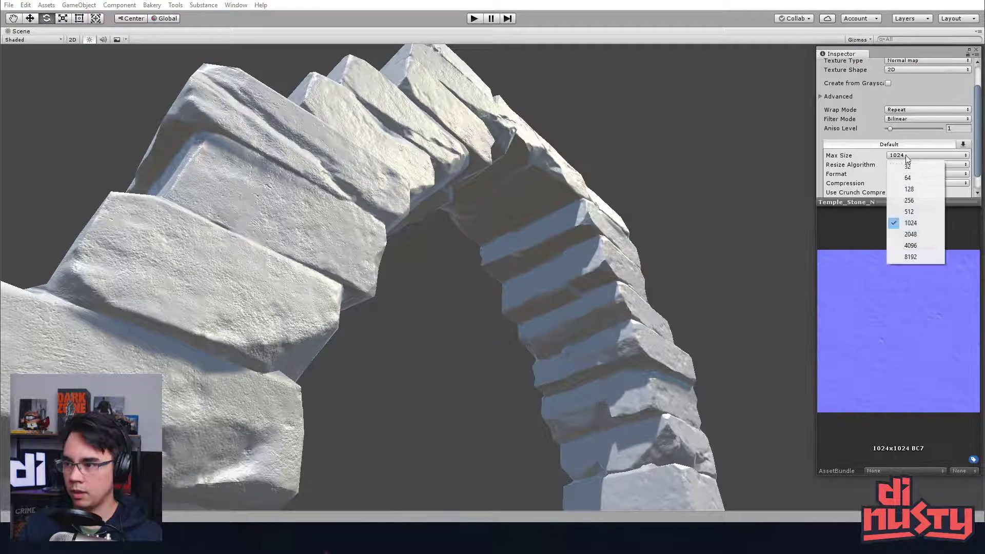
left_click(909, 202)
scroll(870, 161, "down", 1)
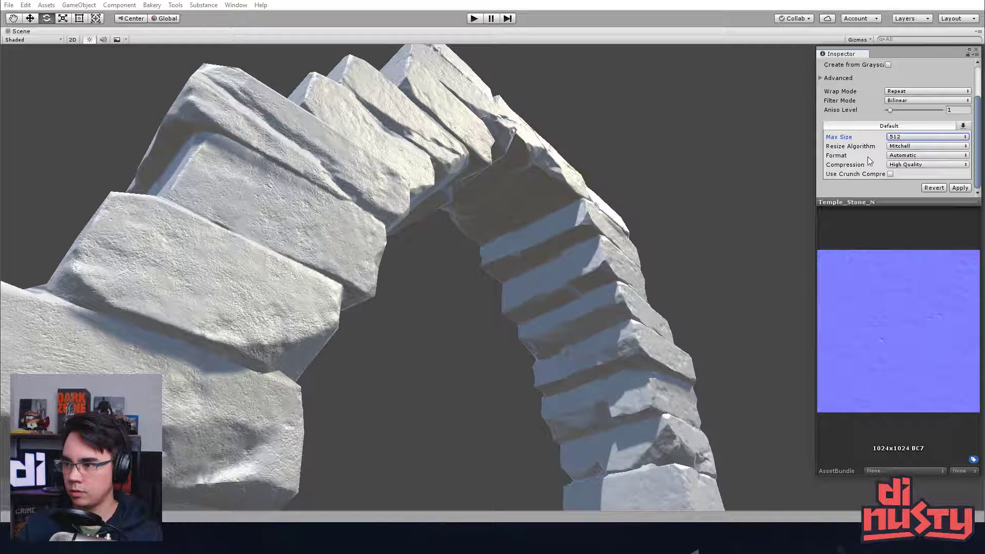
left_click(961, 189)
- Select the arch again and set the strength of its secondary normal map to 1.2
left_click(472, 305)
right_click_drag(472, 305, 453, 325)
key("s")
left_click(548, 282)
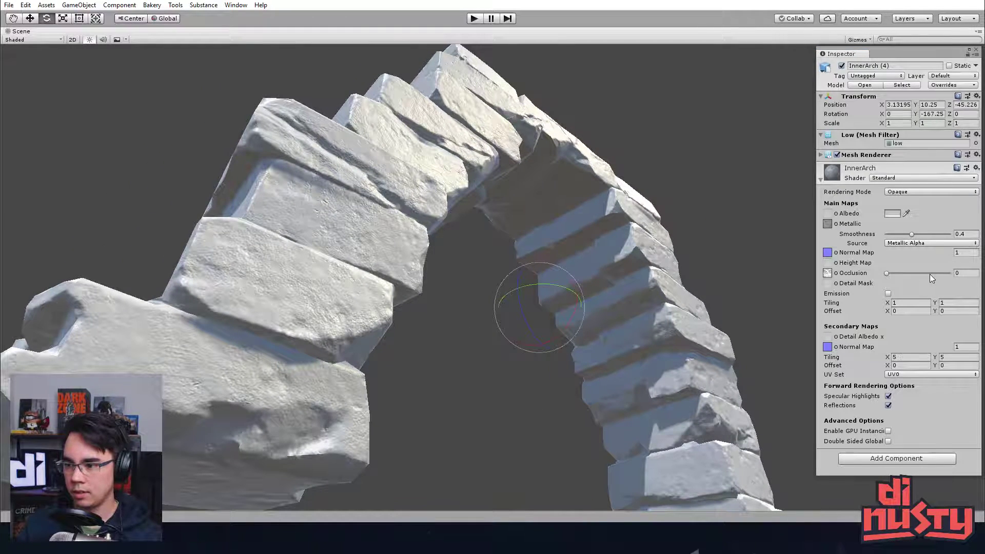
left_click(974, 348)
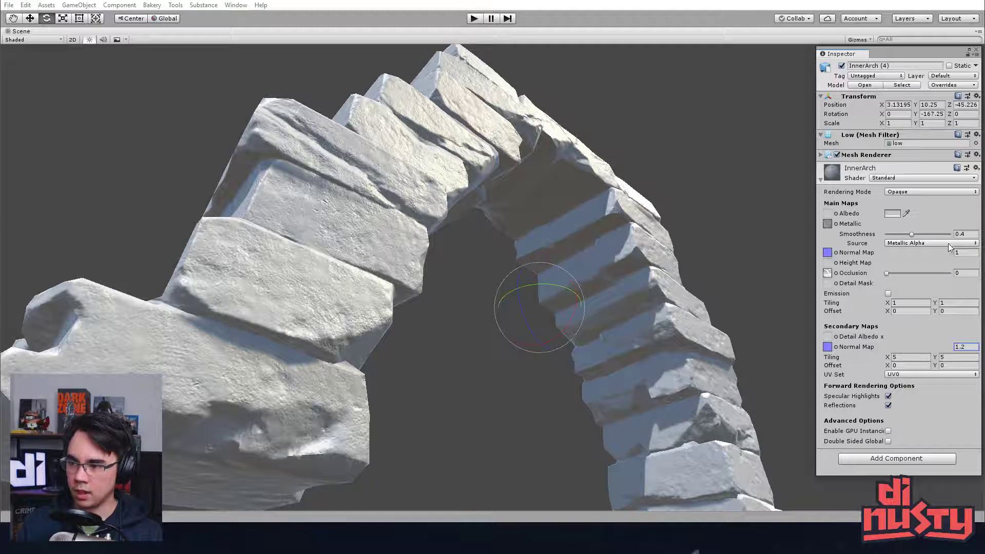
- Try a secondary maps tiling of 10 by 10 on the InnerArch material
left_click(903, 357)
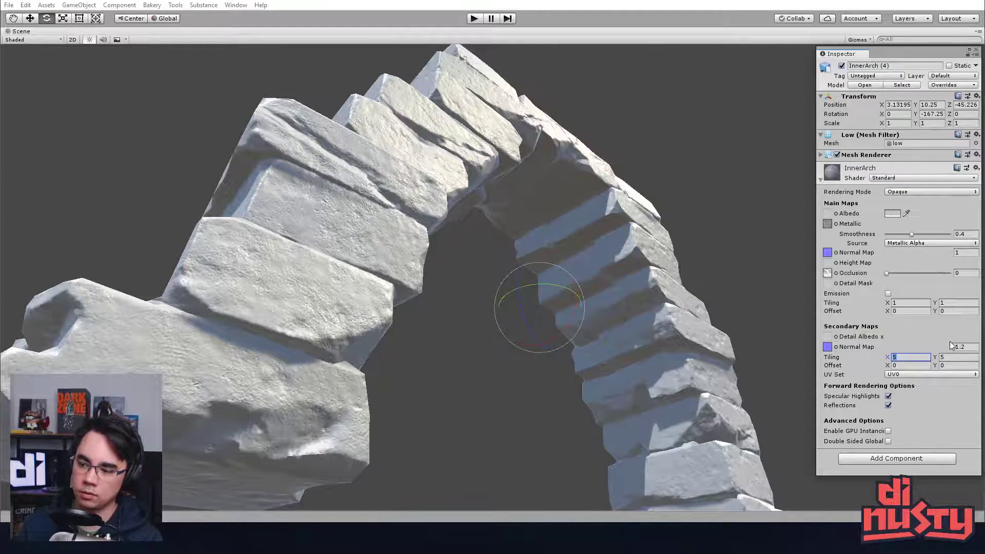
type("10")
left_click(952, 358)
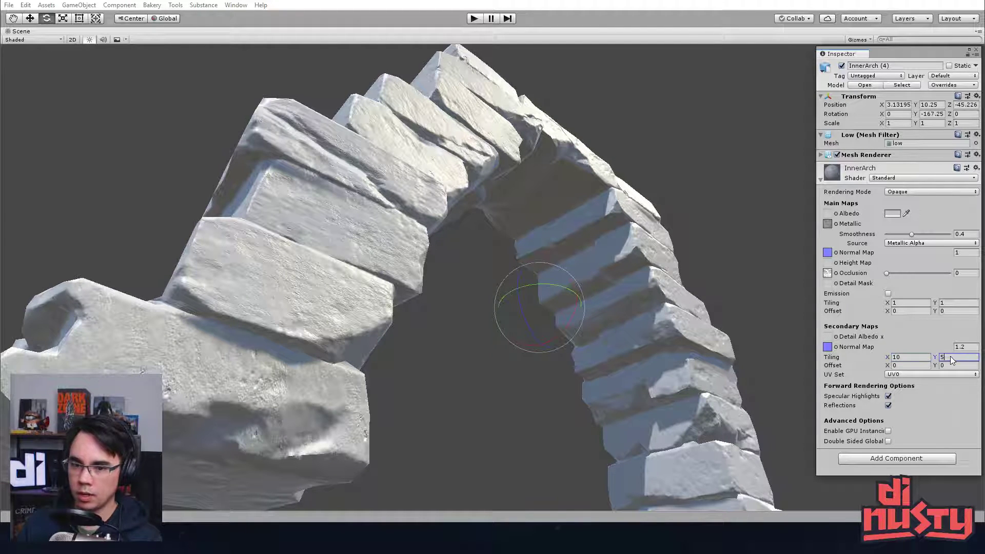
type("10")
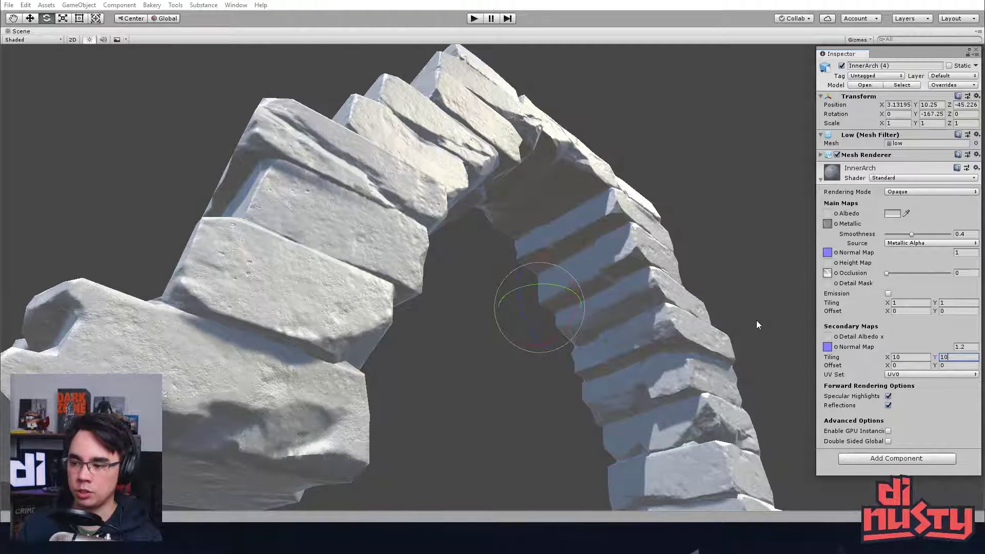
- Try a secondary maps tiling of 15 by 15 and inspect the stone surface from near and far
left_click(915, 357)
type("15")
left_click(956, 356)
type("15")
right_click_drag(456, 310, 531, 339)
key("w")
key("s")
key("w")
key("s")
key("w")
- Try a secondary maps tiling of 25 by 25 and check the fine detail up close on the stones
left_click(911, 356)
type("25")
left_click(955, 356)
type("25")
right_click_drag(672, 332, 701, 286)
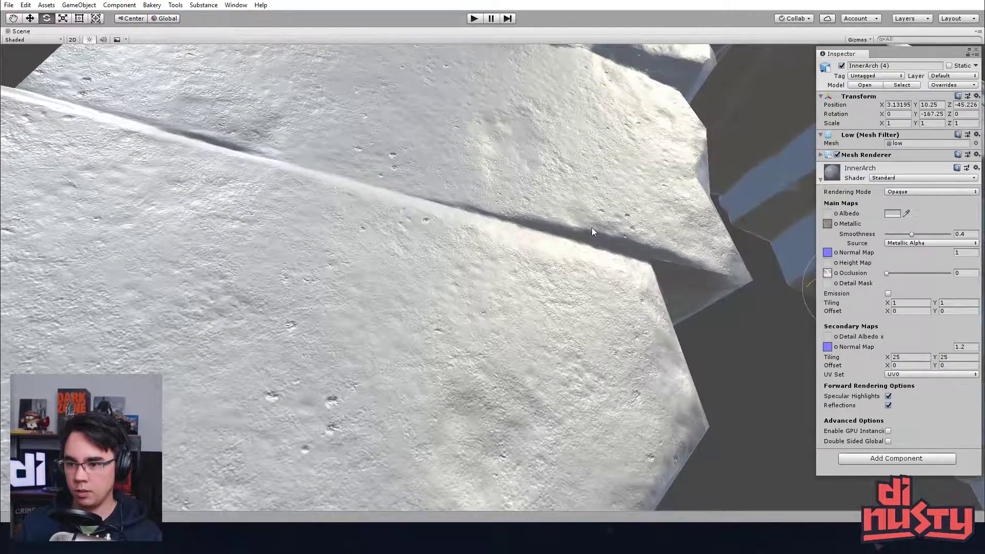
right_click_drag(606, 236, 627, 268)
- Set the tiling of the secondary maps back to 5 by 5
left_click(911, 357)
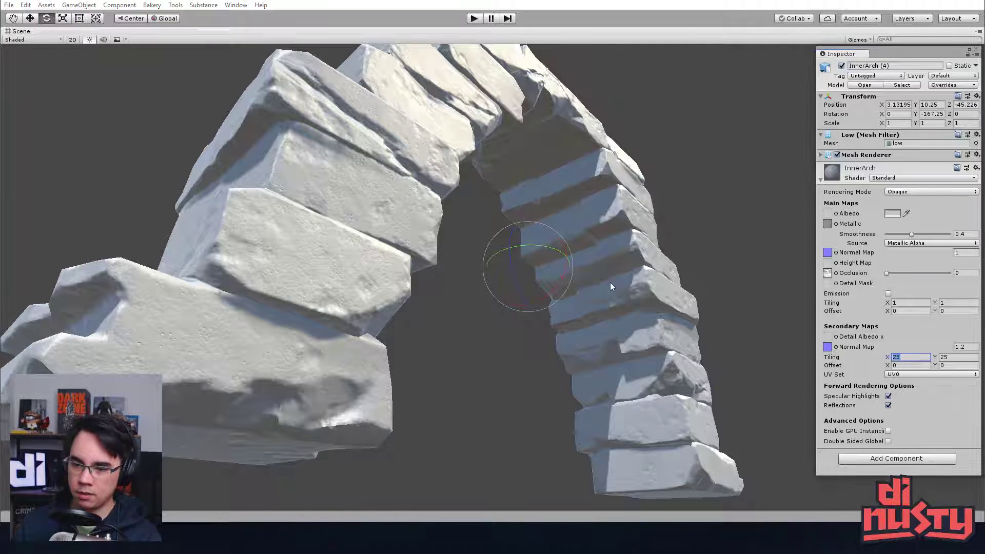
type("5")
left_click(963, 358)
type("5")
- Examine the deselected arch's surface detail from both sides, and select the arch again
left_click(482, 366)
right_click_drag(482, 366, 310, 275)
right_click_drag(592, 343, 580, 263)
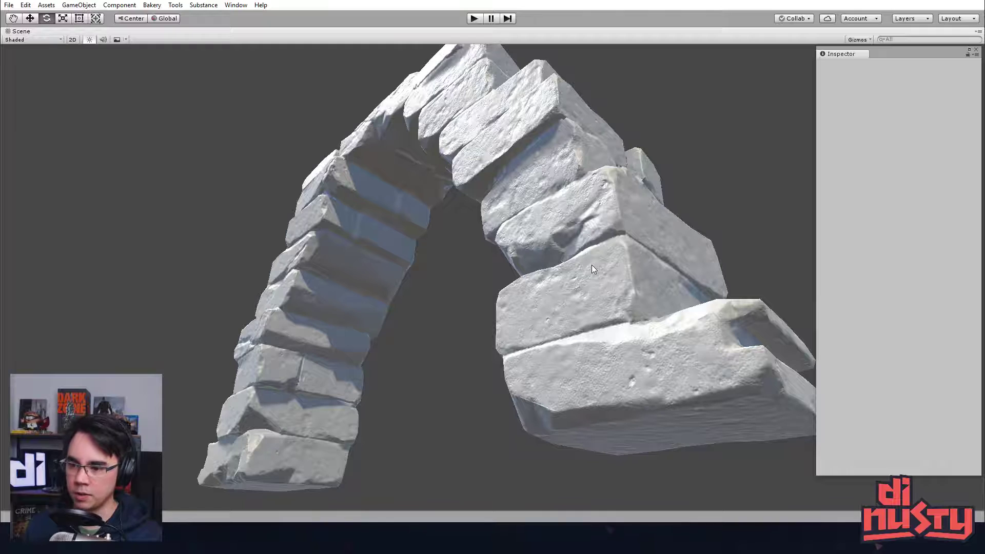
left_click_drag(593, 265, 560, 298, "alt")
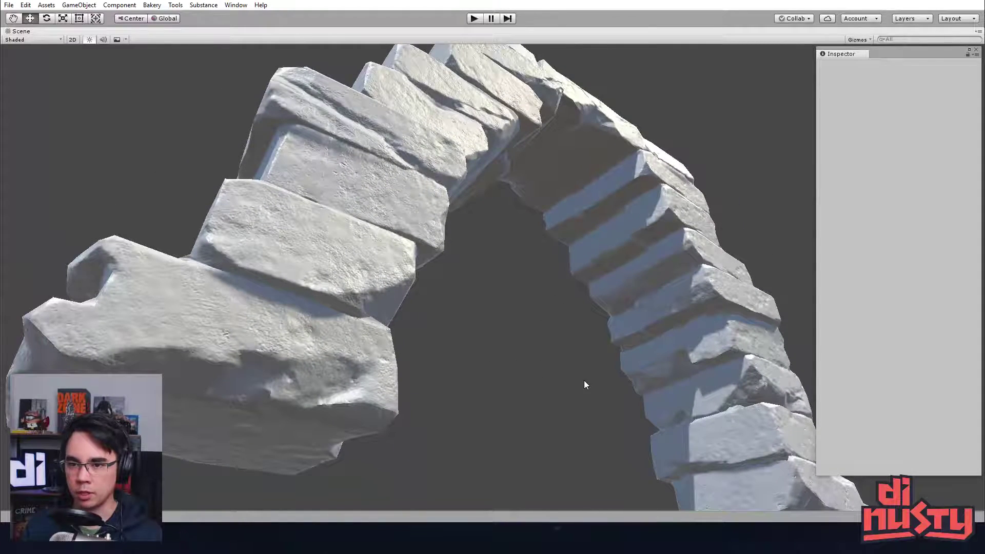
left_click_drag(539, 378, 497, 337, "alt")
left_click(636, 342)
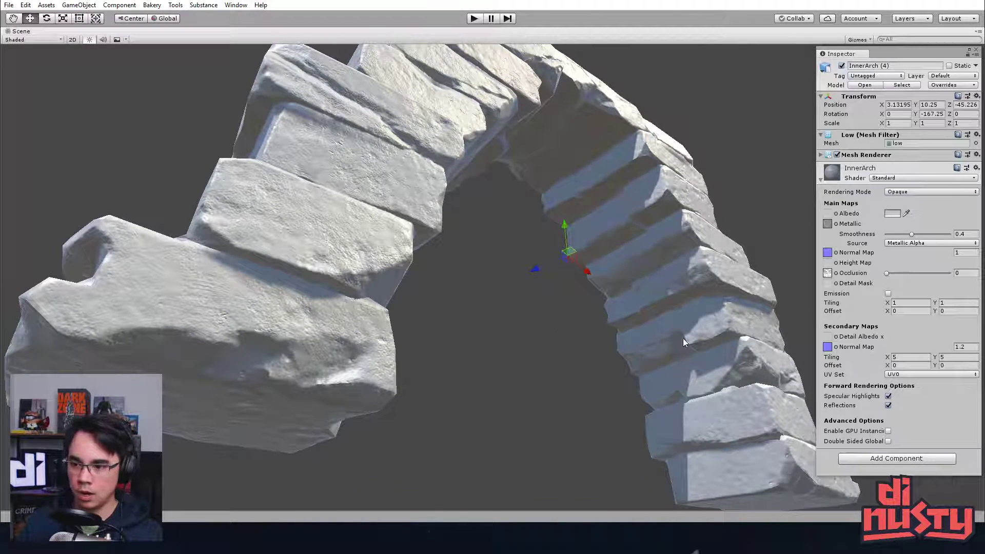
left_click_drag(551, 199, 716, 307, "alt")
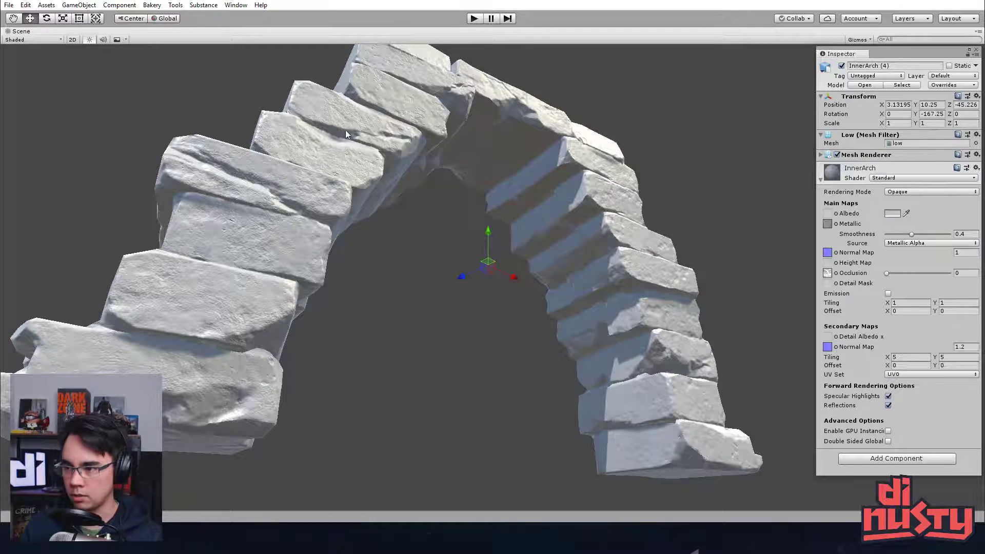
- Set the occlusion strength of the InnerArch material's main maps to 1
left_click(965, 273)
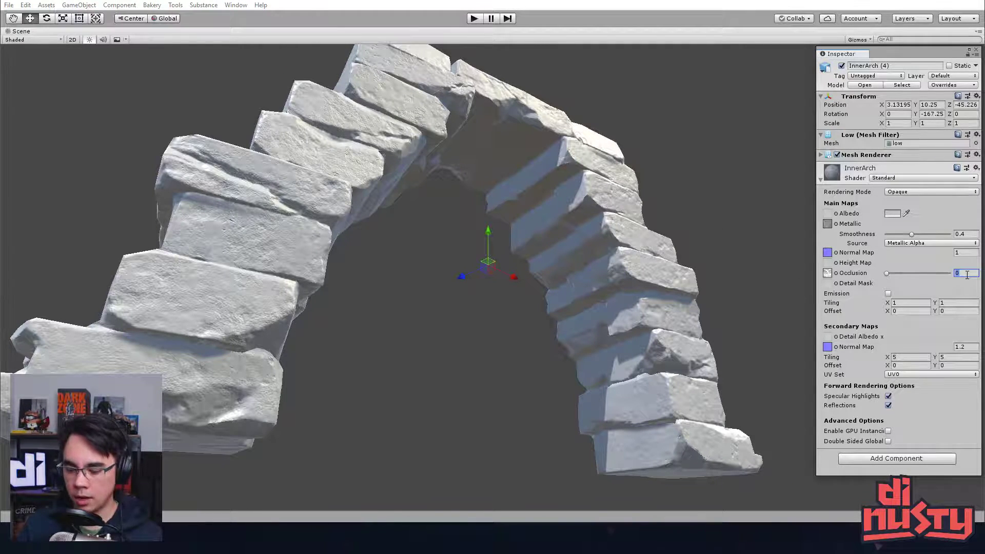
type("1")
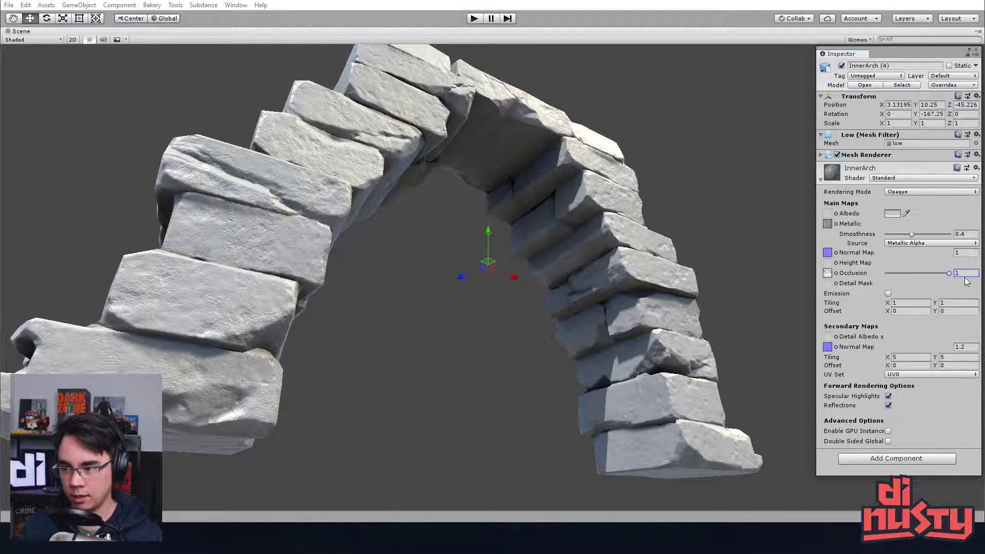
mouse_move(949, 273)
left_mouse_down()
mouse_move(917, 277)
mouse_move(962, 275)
mouse_move(861, 275)
mouse_move(959, 275)
left_mouse_up()
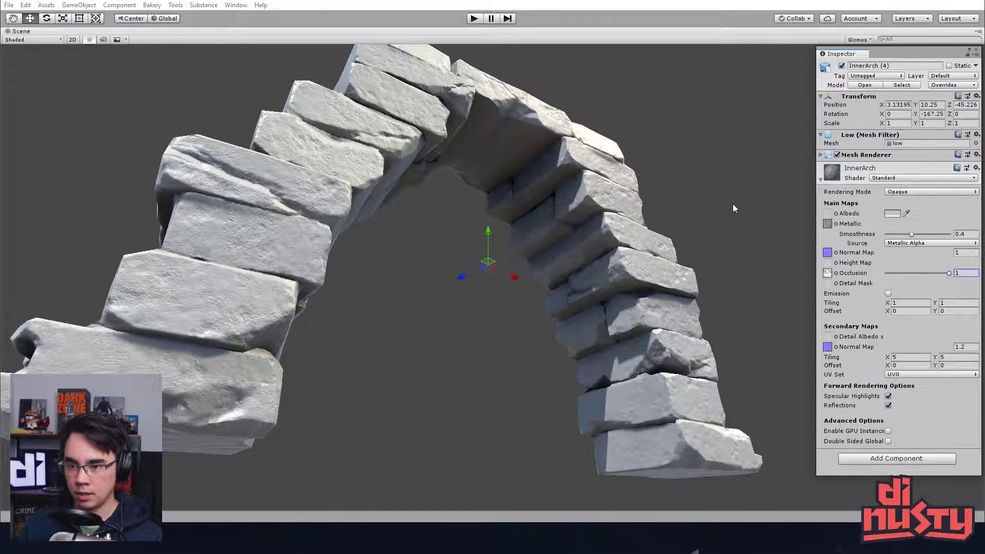
- Try rotating the arch to check its occlusion shading from other angles, and undo the rotation
left_click_drag(520, 167, 521, 319, "alt")
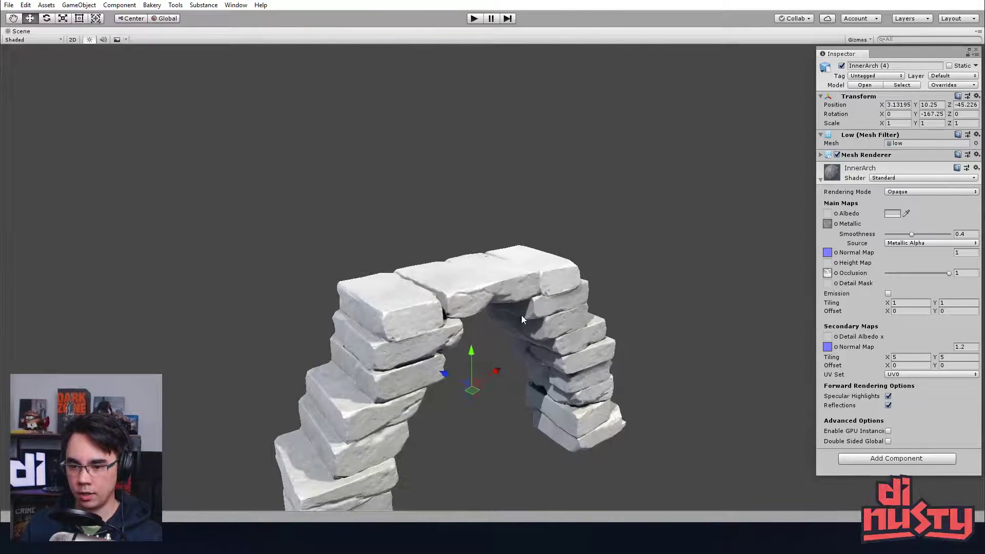
key("e")
left_click_drag(495, 370, 21, 378)
right_click_drag(525, 369, 457, 361)
key("w")
key("s")
key("ctrl+z")
- Examine the occlusion shading on the deselected arch from below, and select the arch again
left_click(669, 432)
key("w")
right_click_drag(616, 405, 586, 244)
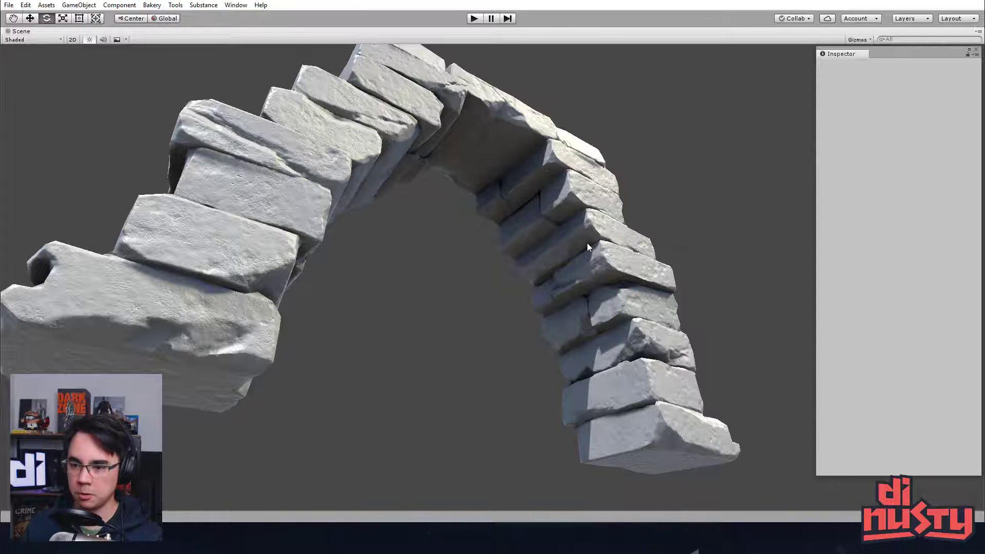
left_click(600, 287)
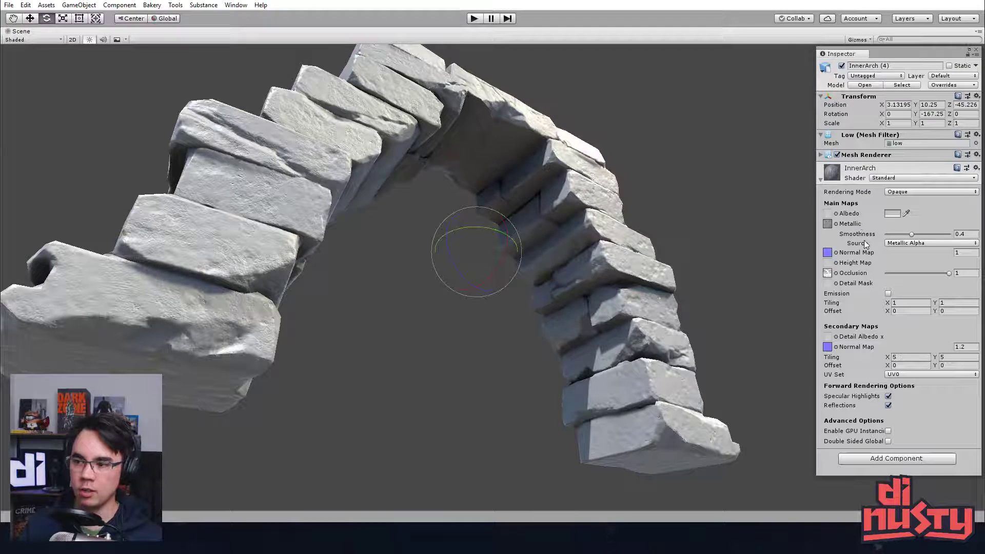
- Try a smoothness of 0.359 with a dark grey albedo colour on the InnerArch material
mouse_move(913, 235)
left_mouse_down()
mouse_move(926, 232)
mouse_move(910, 230)
left_mouse_up()
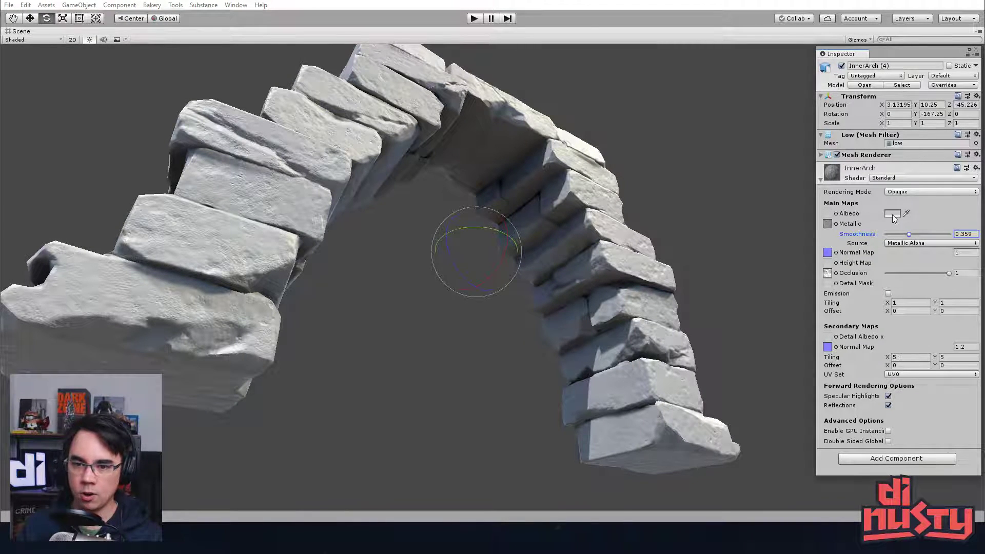
left_click(893, 213)
left_click_drag(315, 152, 297, 155)
left_click(387, 62)
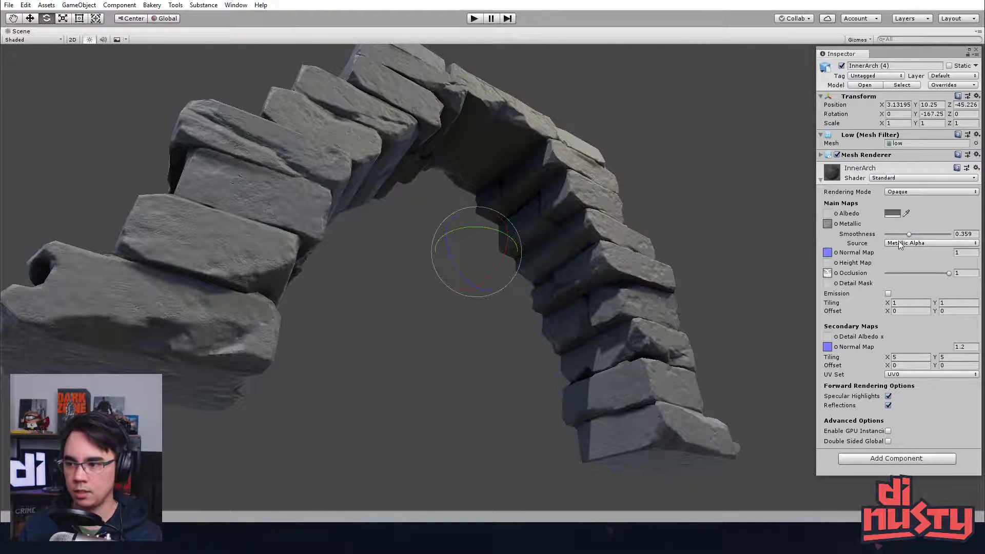
- Try a higher smoothness on the dark stone and inspect the highlights on the deselected arch
left_click_drag(908, 234, 920, 235)
left_click(690, 204)
left_click_drag(691, 204, 708, 194, "alt")
left_click_drag(570, 185, 554, 185, "alt")
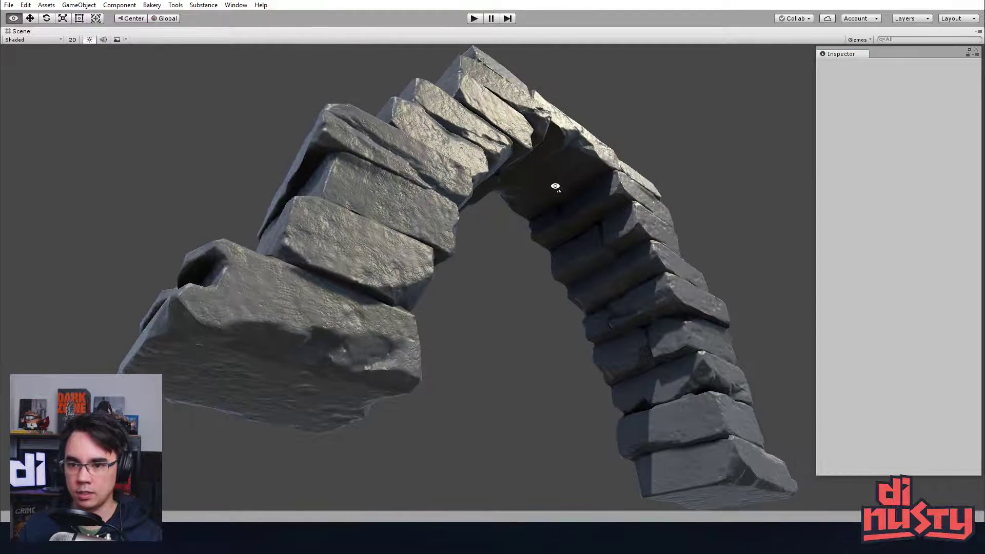
- Try a smoothness of about 0.37 on the reselected arch, followed by the full value of 1
left_click(592, 221)
left_click_drag(919, 234, 910, 234)
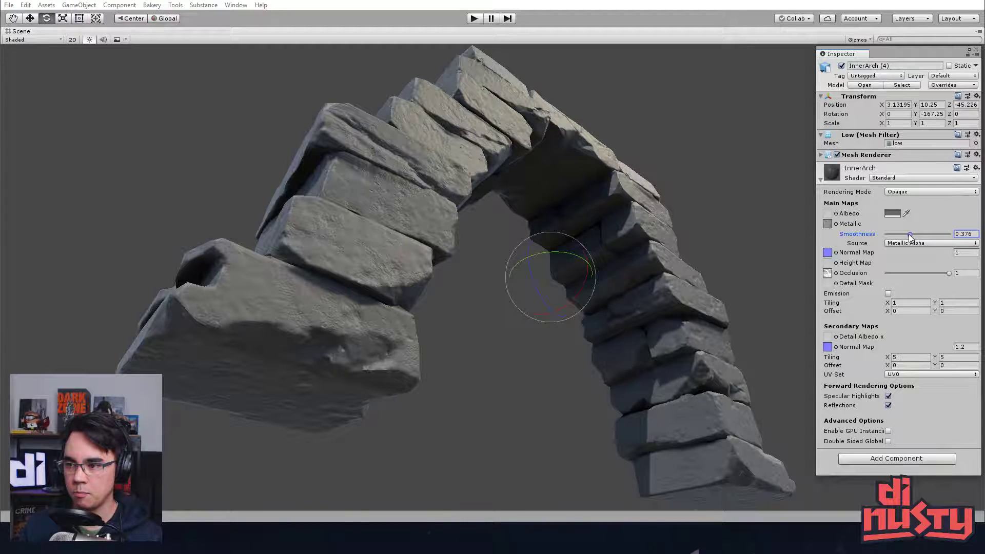
left_click(970, 233)
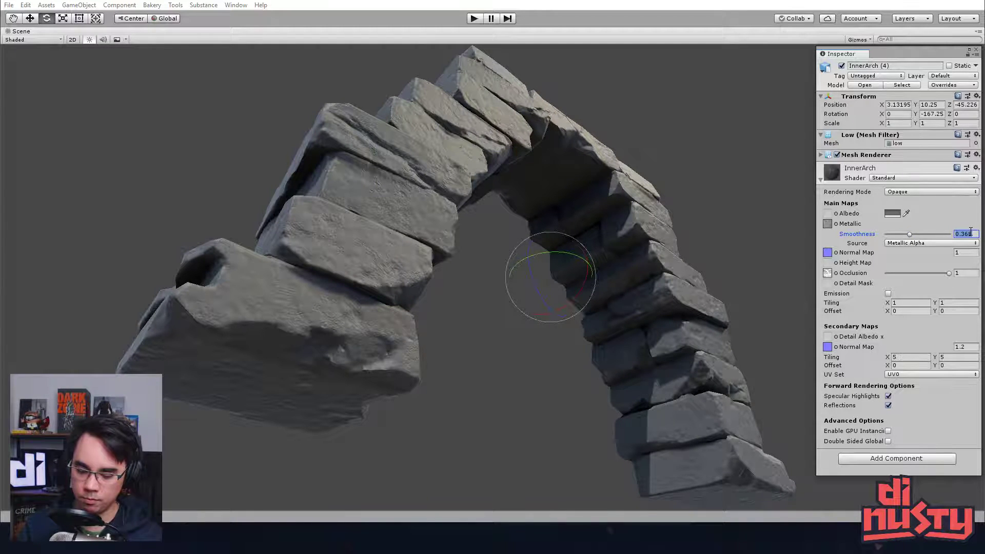
type("1")
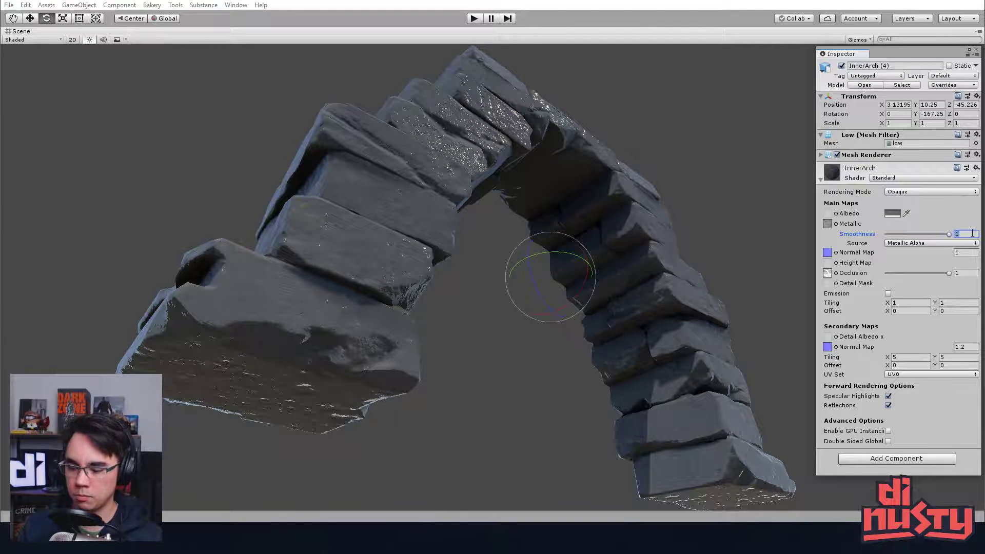
- Set the smoothness to 0.4 and check the dark stone surface on the deselected arch
type("0.4")
left_click(715, 119)
left_click_drag(715, 120, 659, 159, "alt")
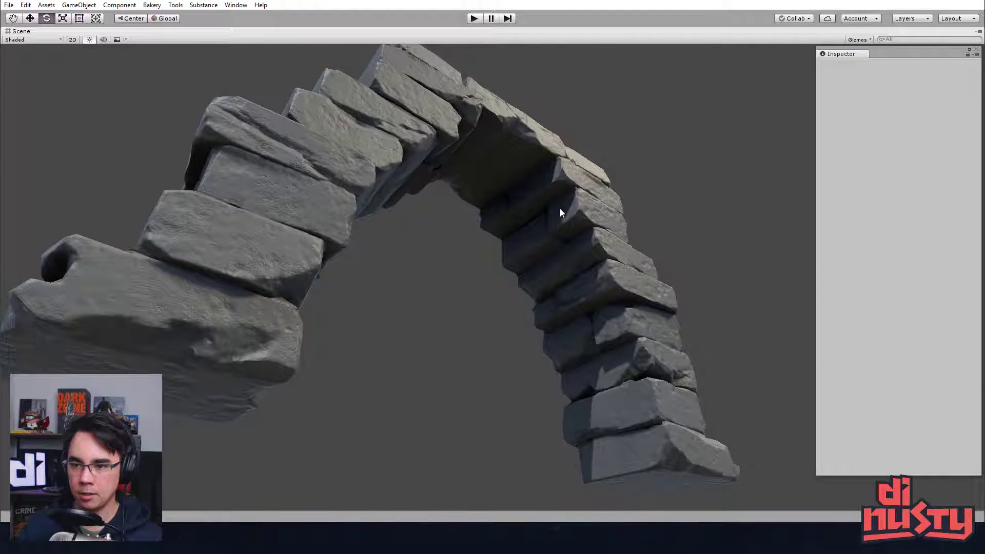
- Change the arch material's albedo colour to the light grey B5B5B5
left_click(605, 206)
left_click(893, 213)
left_click_drag(346, 147, 294, 139)
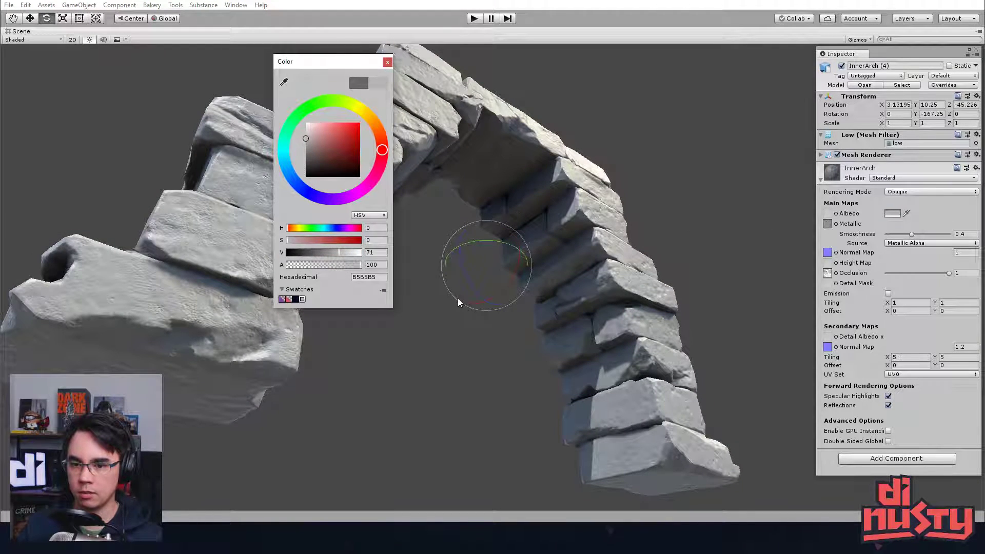
left_click(388, 63)
- Inspect the light grey stones with the arch deselected, and select the arch again
left_click(711, 199)
mouse_move(759, 204)
right_mouse_down()
mouse_move(758, 215)
mouse_move(751, 201)
right_mouse_up()
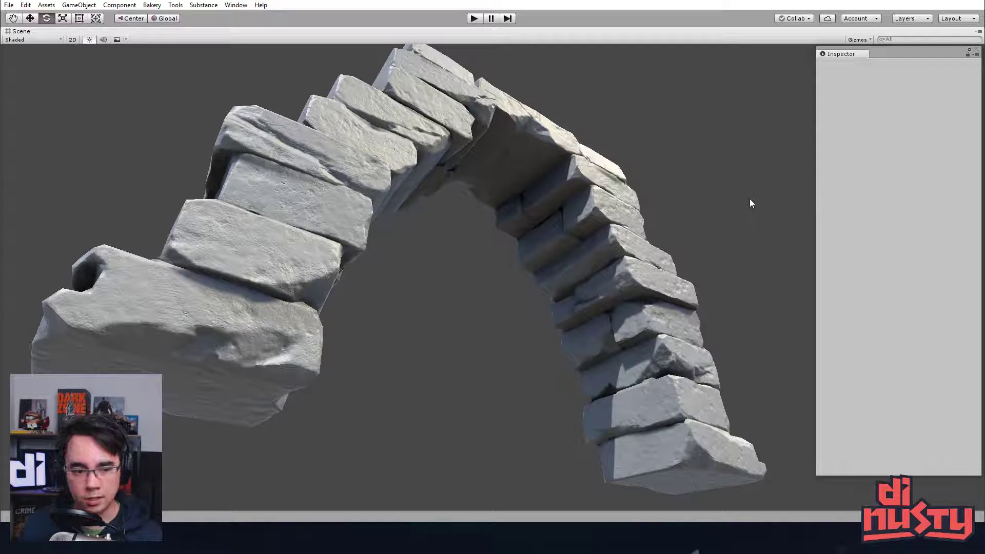
left_click(587, 222)
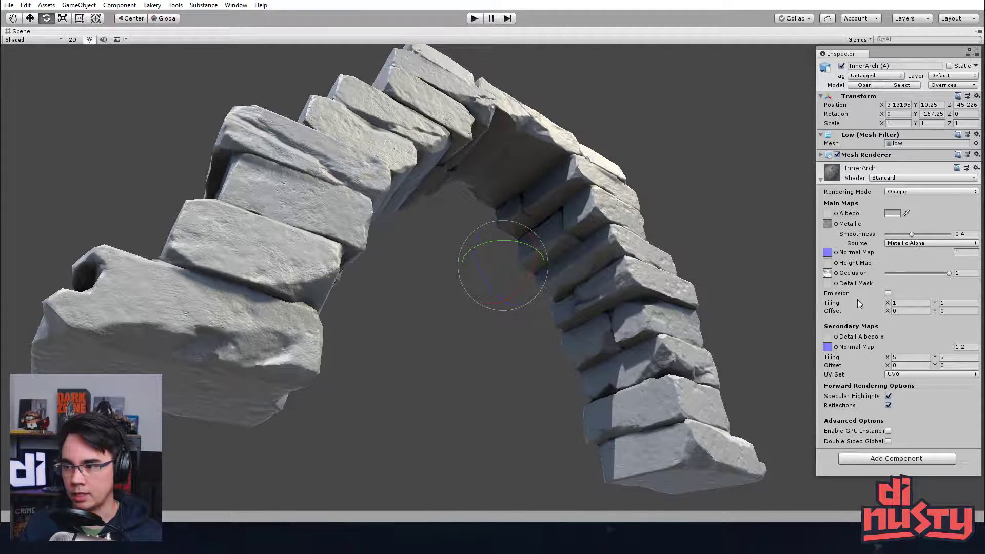